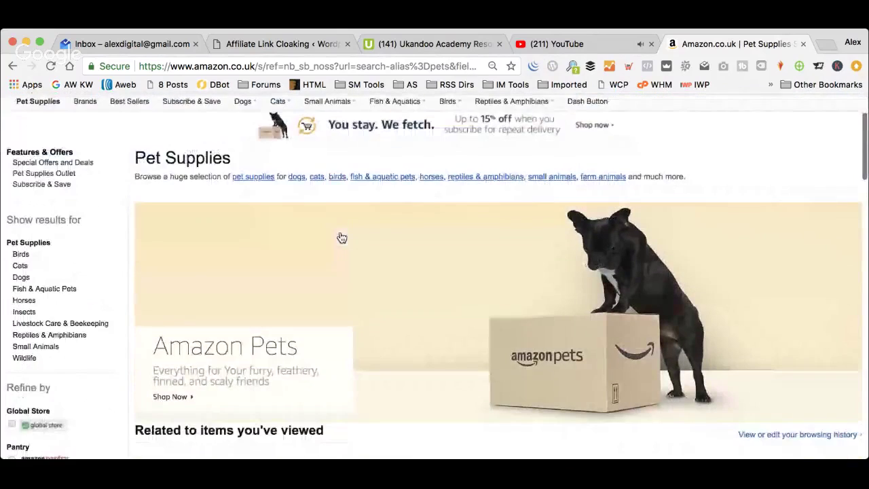
Step: Open the Reptiles & Amphibians category within Pet Supplies and browse its subcategories and best sellers
{"action": "scroll", "coordinate": [346, 233], "scroll_direction": "up", "scroll_amount": 5}
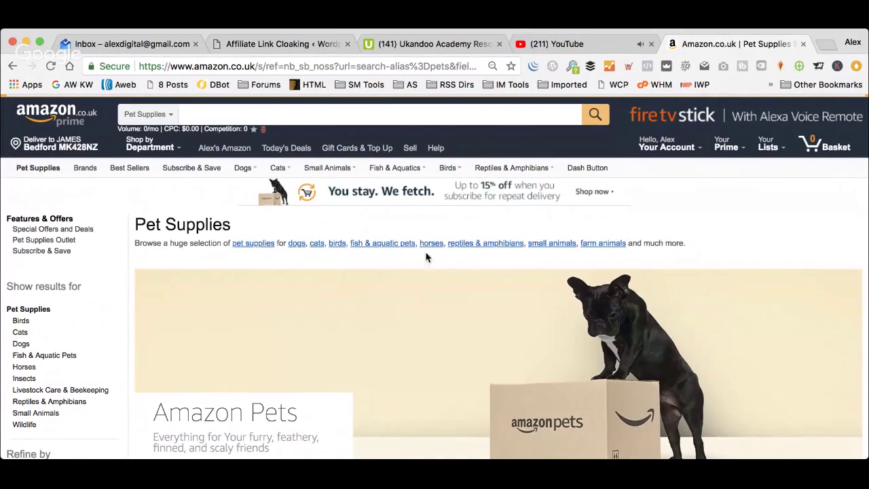
{"action": "left_click", "coordinate": [485, 246]}
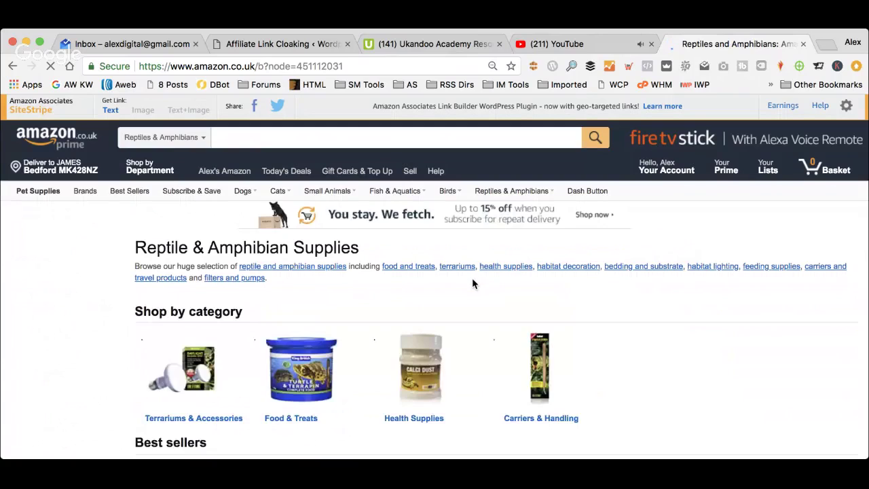
{"action": "scroll", "coordinate": [473, 281], "scroll_direction": "down", "scroll_amount": 3}
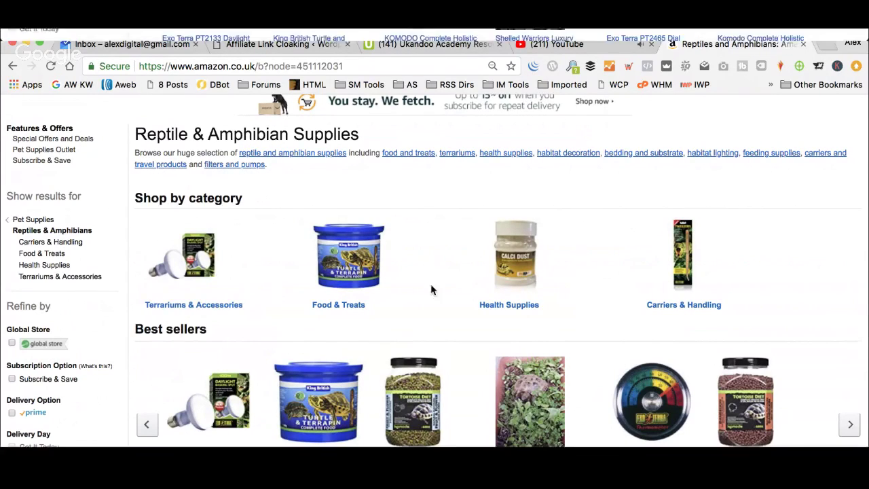
{"action": "scroll", "coordinate": [599, 252], "scroll_direction": "down", "scroll_amount": 3}
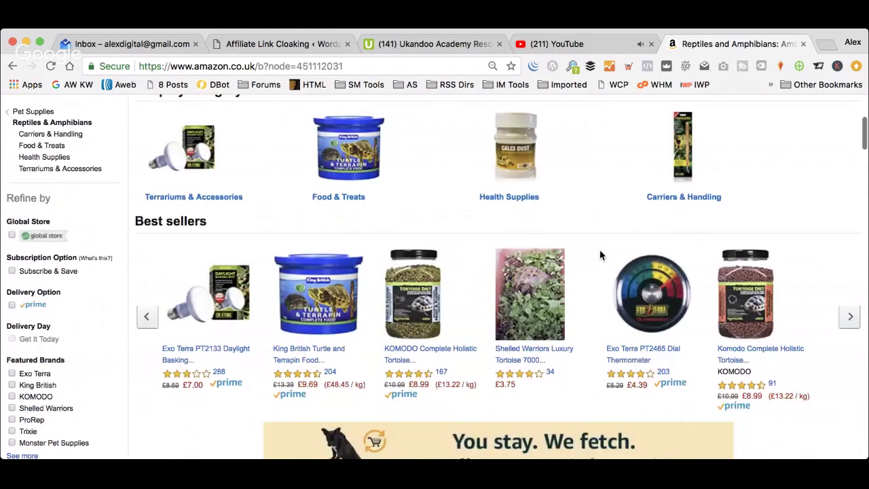
{"action": "scroll", "coordinate": [516, 285], "scroll_direction": "up", "scroll_amount": 1}
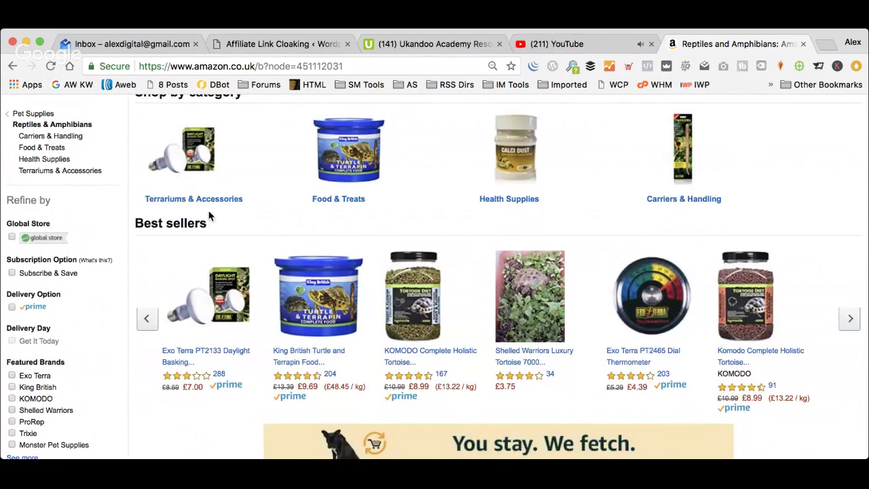
{"action": "scroll", "coordinate": [211, 221], "scroll_direction": "up", "scroll_amount": 1}
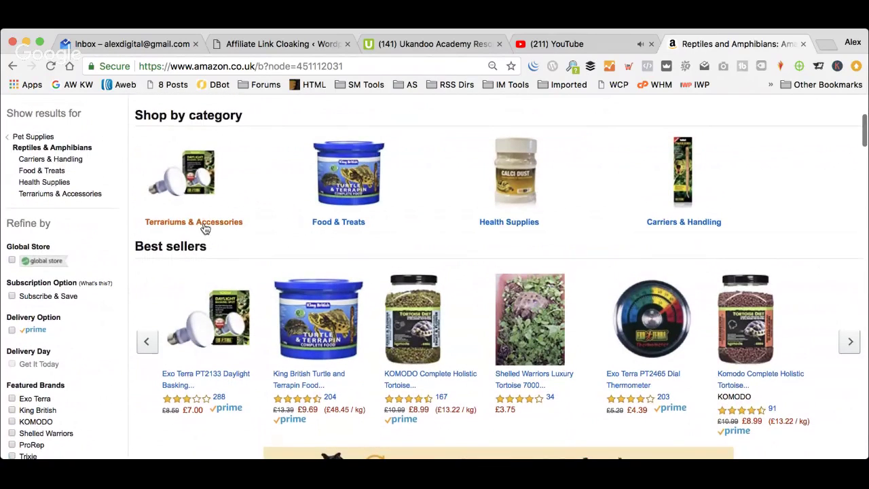
{"action": "scroll", "coordinate": [180, 226], "scroll_direction": "up", "scroll_amount": 1}
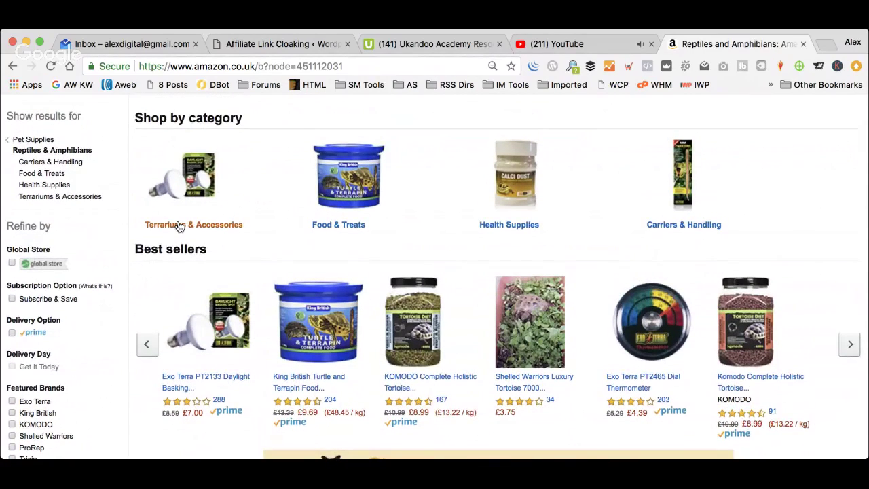
Step: Open the Terrariums & Accessories subcategory and look over its product categories
{"action": "left_click", "coordinate": [73, 196]}
{"action": "scroll", "coordinate": [384, 233], "scroll_direction": "down", "scroll_amount": 3}
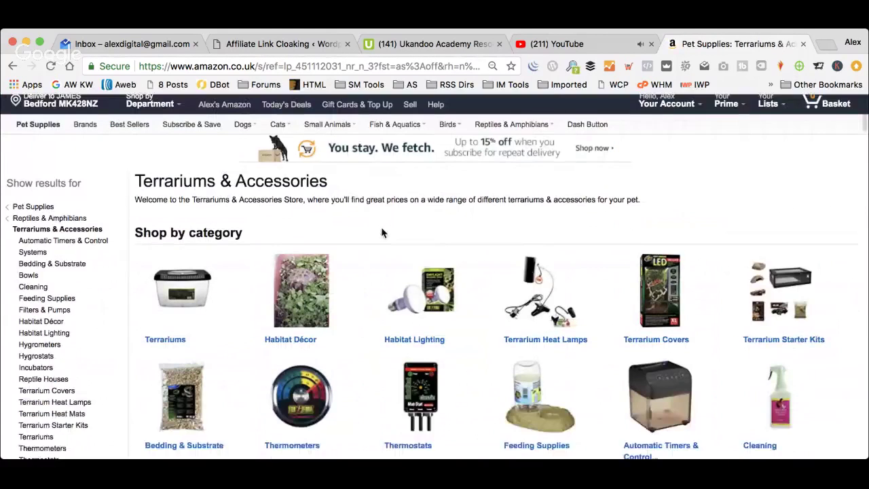
{"action": "scroll", "coordinate": [383, 233], "scroll_direction": "down", "scroll_amount": 1}
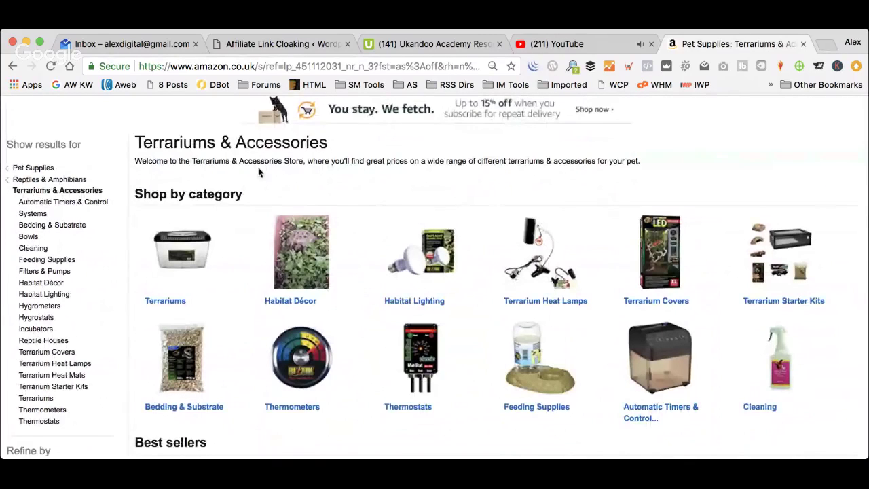
Step: Copy the word "Terrariums" from the category heading and search Google for it in a new tab
{"action": "left_click_drag", "start_coordinate": [211, 142], "coordinate": [132, 143]}
{"action": "key", "text": "super+c"}
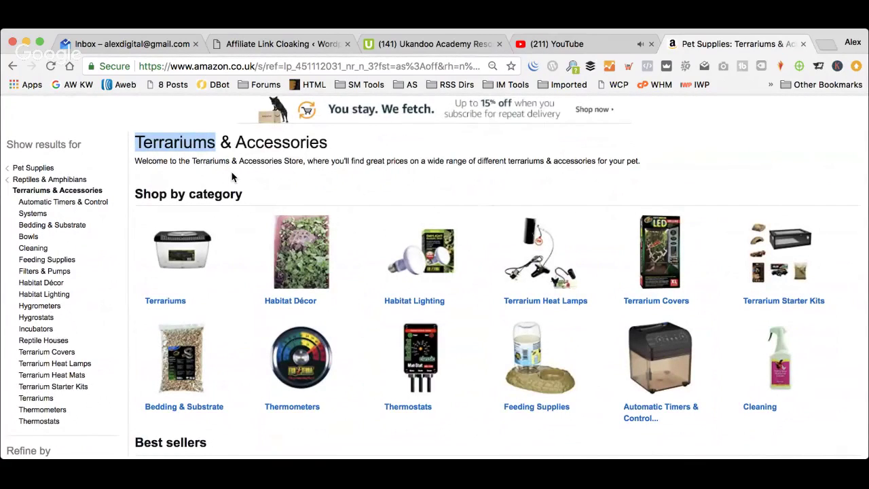
{"action": "left_click", "coordinate": [826, 45]}
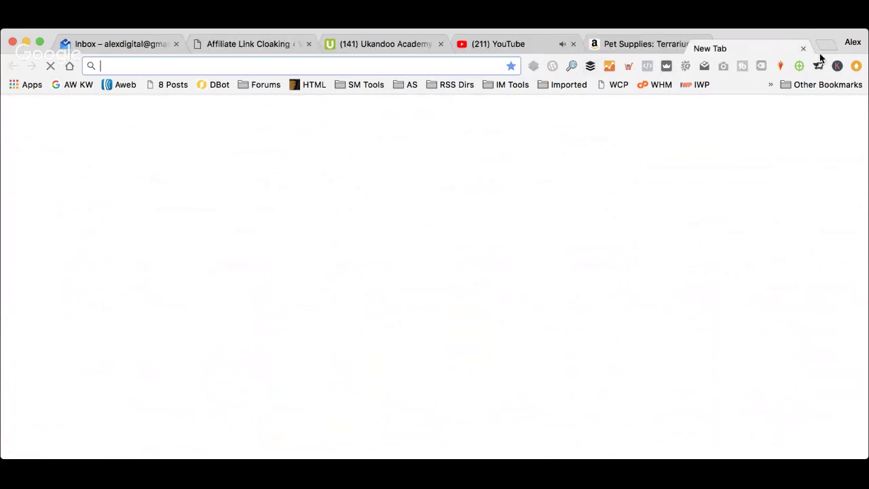
{"action": "key", "text": "super+v"}
{"action": "key", "text": "Return"}
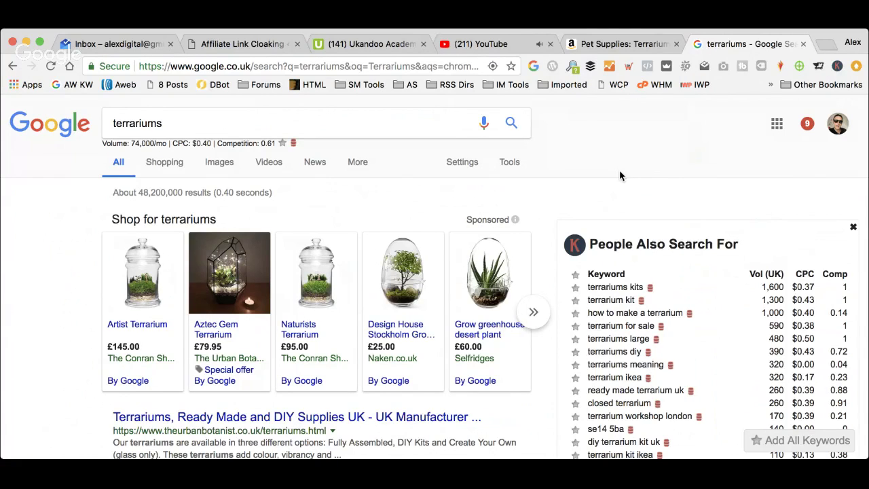
Step: Review the People Also Search For keywords and copy "large glass terrarium bowl" from the list
{"action": "scroll", "coordinate": [628, 194], "scroll_direction": "down", "scroll_amount": 1}
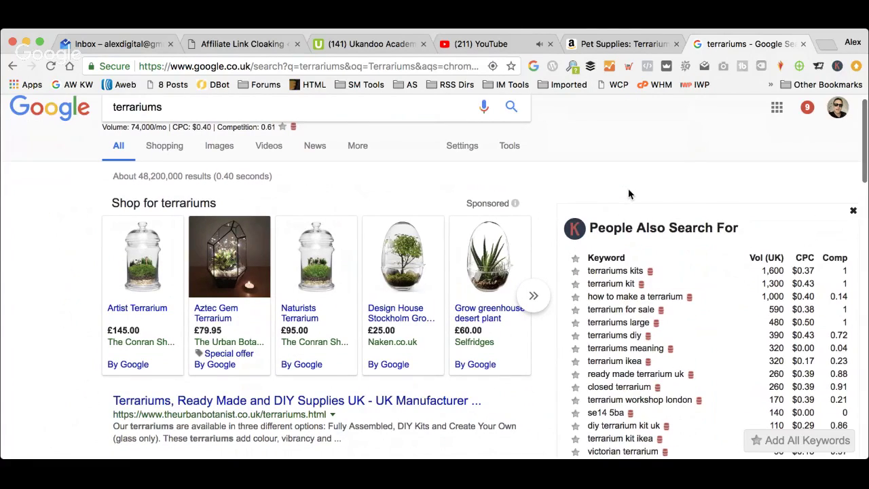
{"action": "scroll", "coordinate": [628, 193], "scroll_direction": "down", "scroll_amount": 1}
{"action": "scroll", "coordinate": [634, 306], "scroll_direction": "down", "scroll_amount": 3}
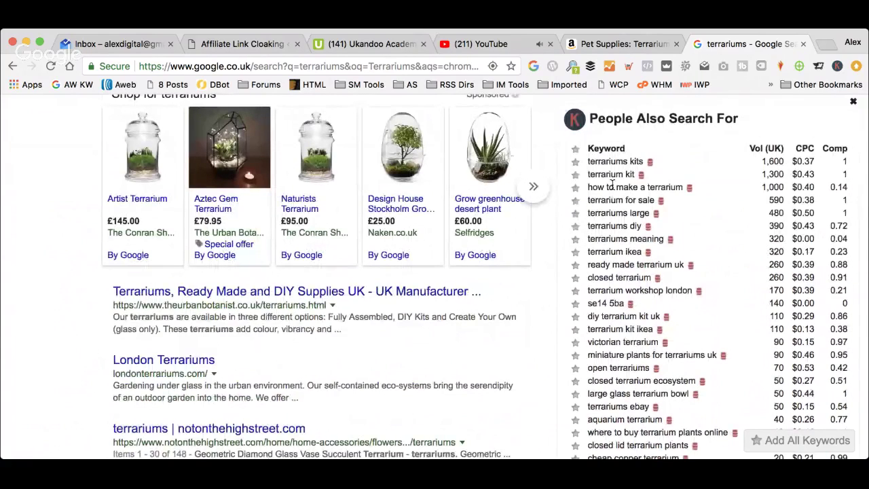
{"action": "scroll", "coordinate": [635, 191], "scroll_direction": "down", "scroll_amount": 1}
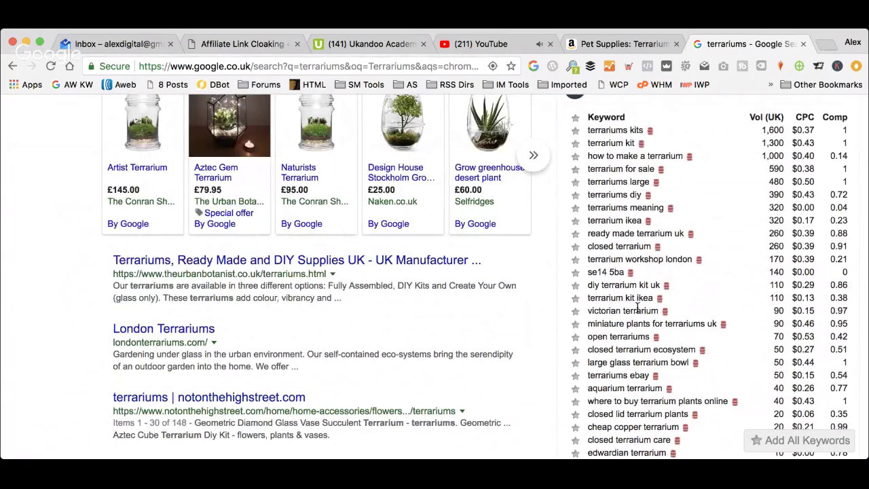
{"action": "scroll", "coordinate": [589, 322], "scroll_direction": "down", "scroll_amount": 1}
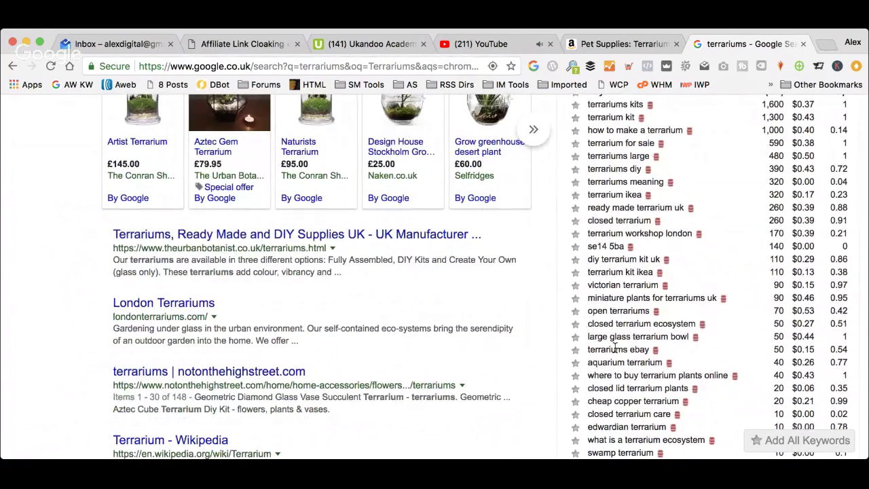
{"action": "scroll", "coordinate": [591, 340], "scroll_direction": "up", "scroll_amount": 1}
{"action": "mouse_move", "coordinate": [589, 337]}
{"action": "left_mouse_down"}
{"action": "mouse_move", "coordinate": [693, 336]}
{"action": "mouse_move", "coordinate": [592, 330]}
{"action": "mouse_move", "coordinate": [597, 338]}
{"action": "left_mouse_up"}
{"action": "key", "text": "super+c"}
{"action": "scroll", "coordinate": [693, 336], "scroll_direction": "down", "scroll_amount": 1}
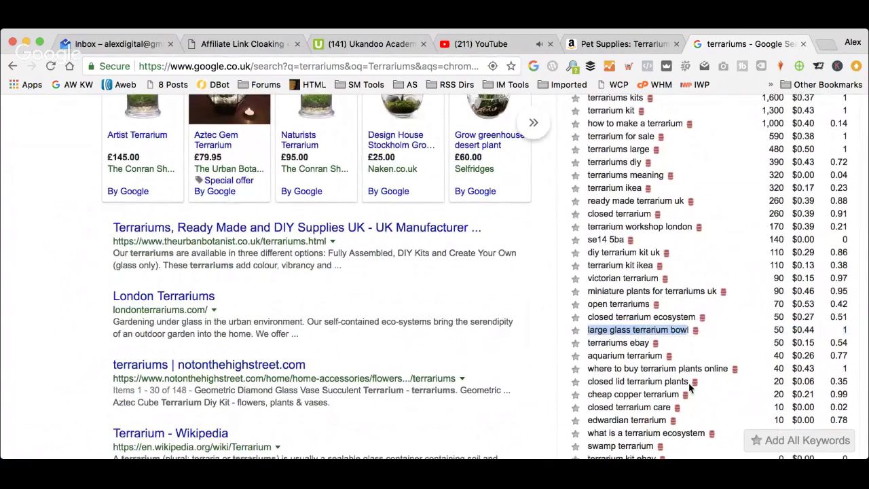
Step: Search Google for the copied keyword, completing its ending so the query reads "large glass terrarium bowl"
{"action": "scroll", "coordinate": [519, 306], "scroll_direction": "up", "scroll_amount": 5}
{"action": "left_click", "coordinate": [197, 129]}
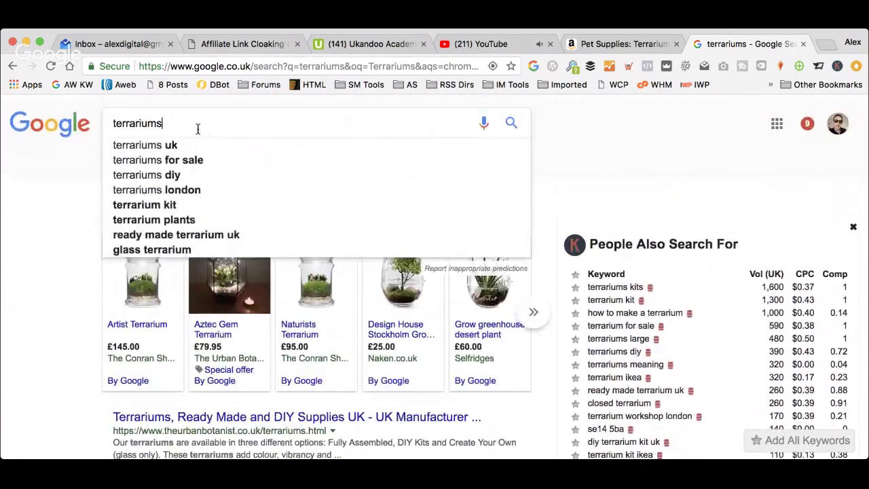
{"action": "key", "text": "super+a"}
{"action": "key", "text": "super+v"}
{"action": "key", "text": "Return"}
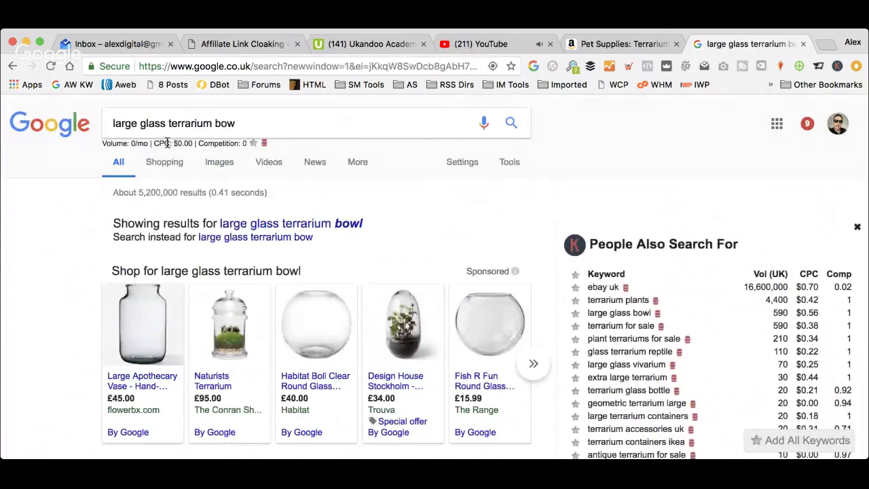
{"action": "left_click", "coordinate": [253, 130]}
{"action": "type", "text": "l"}
{"action": "type", "text": "l"}
{"action": "key", "text": "Return"}
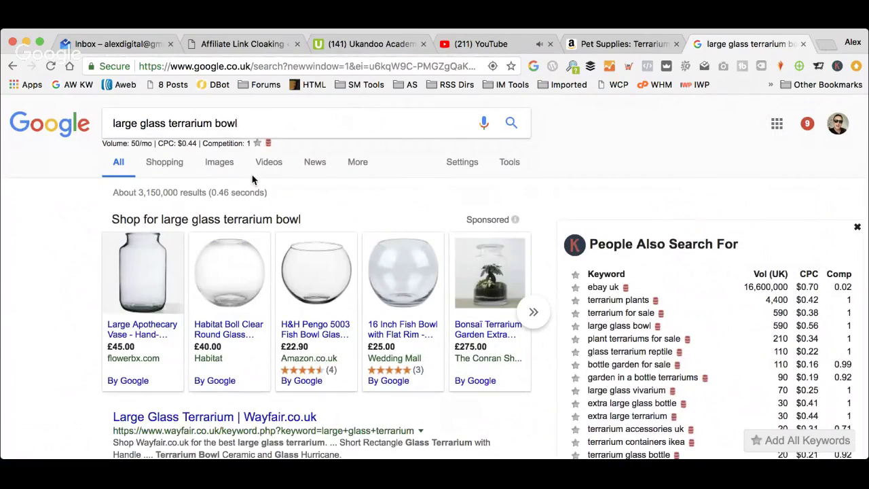
Step: Prefix the query with the allintitle operator and search for "allintitle:large glass terrarium bowl"
{"action": "left_click", "coordinate": [114, 122]}
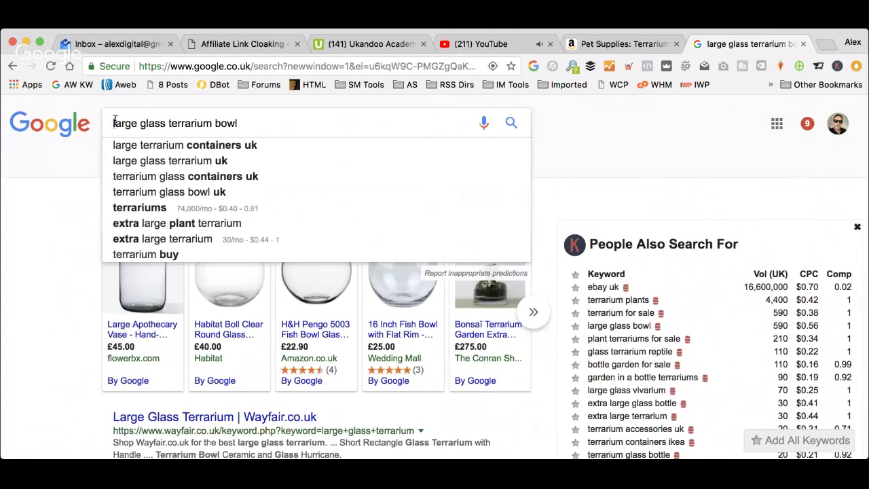
{"action": "left_click", "coordinate": [65, 201]}
{"action": "left_click", "coordinate": [114, 123]}
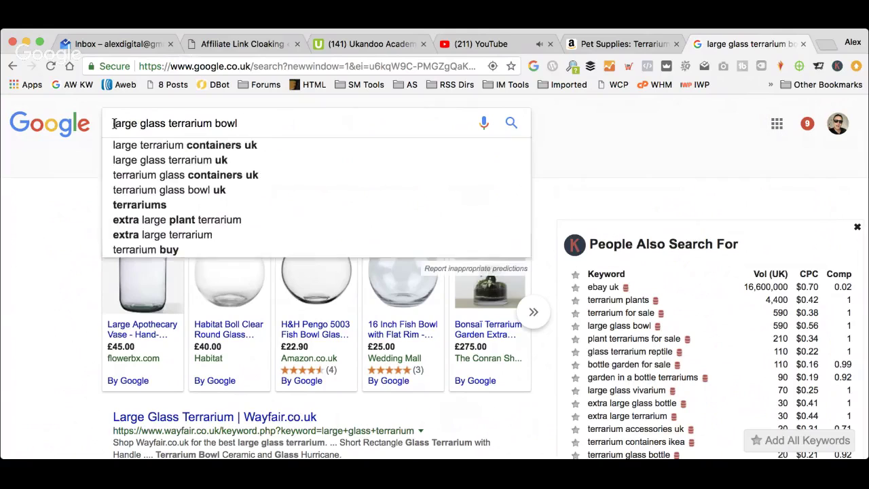
{"action": "type", "text": "s"}
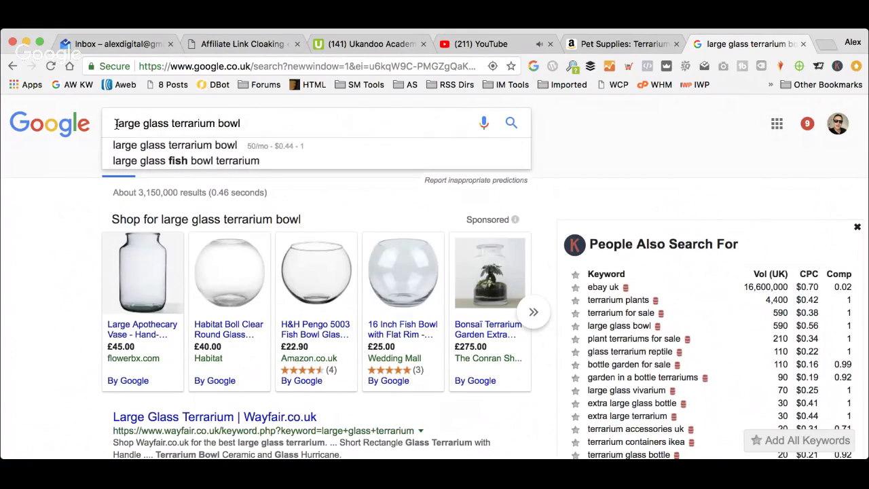
{"action": "type", "text": "llintitle:"}
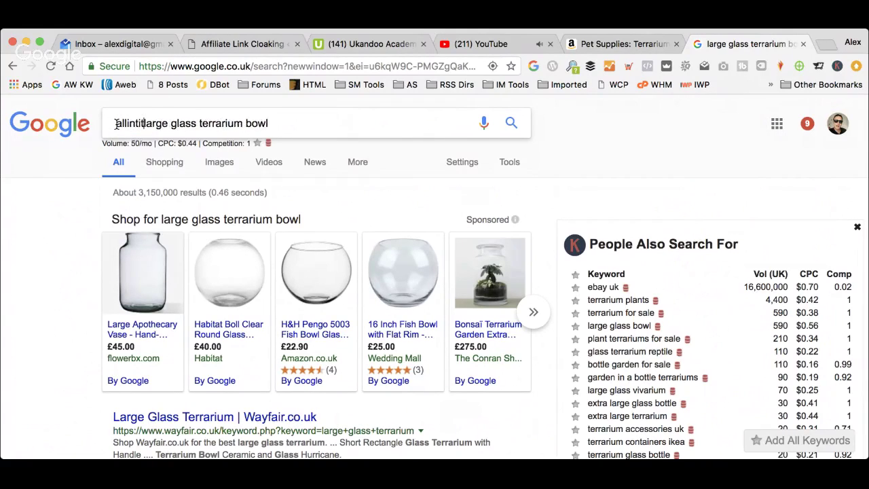
{"action": "key", "text": "Return"}
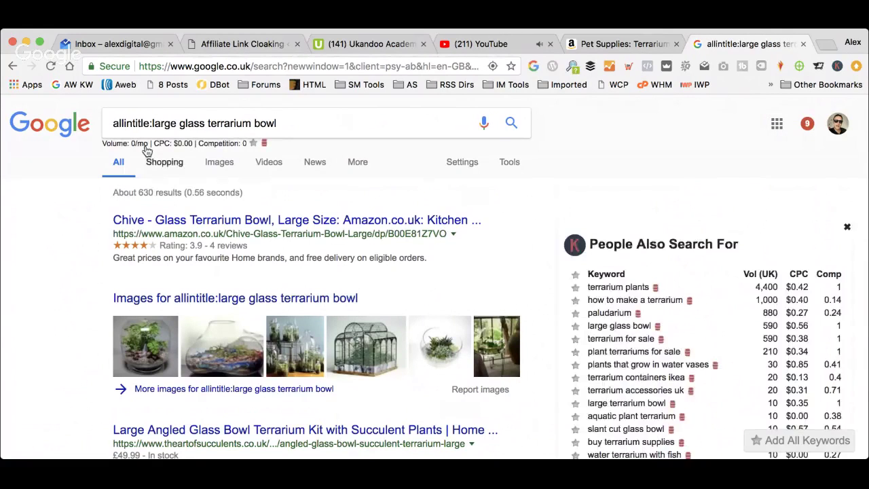
Step: Return to the plain "large glass terrarium bowl" results and look through their related keywords
{"action": "left_click", "coordinate": [13, 66]}
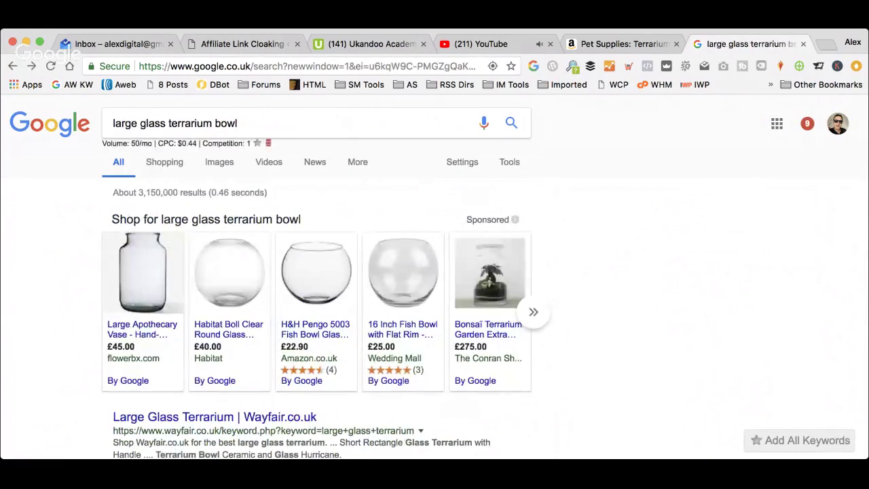
{"action": "scroll", "coordinate": [633, 257], "scroll_direction": "down", "scroll_amount": 4}
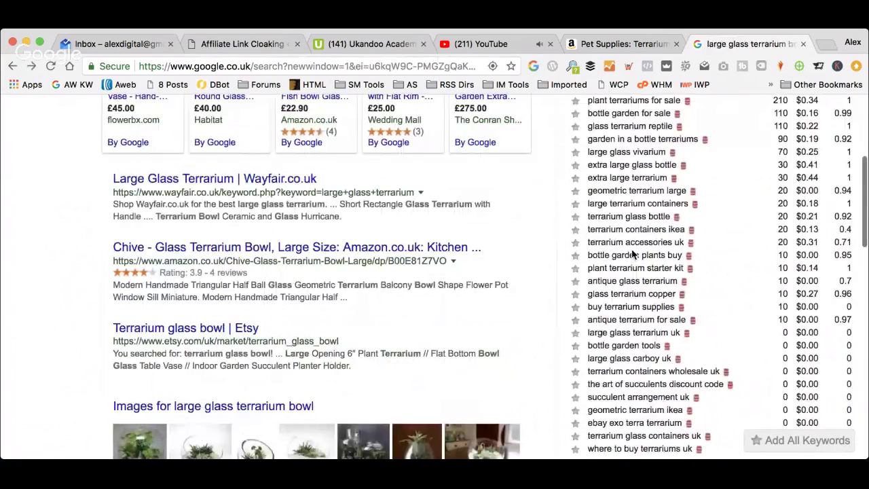
{"action": "scroll", "coordinate": [632, 254], "scroll_direction": "down", "scroll_amount": 1}
Step: Switch to Amazon, open the Terrariums category and examine its best-selling and most wished for products
{"action": "left_click", "coordinate": [622, 43]}
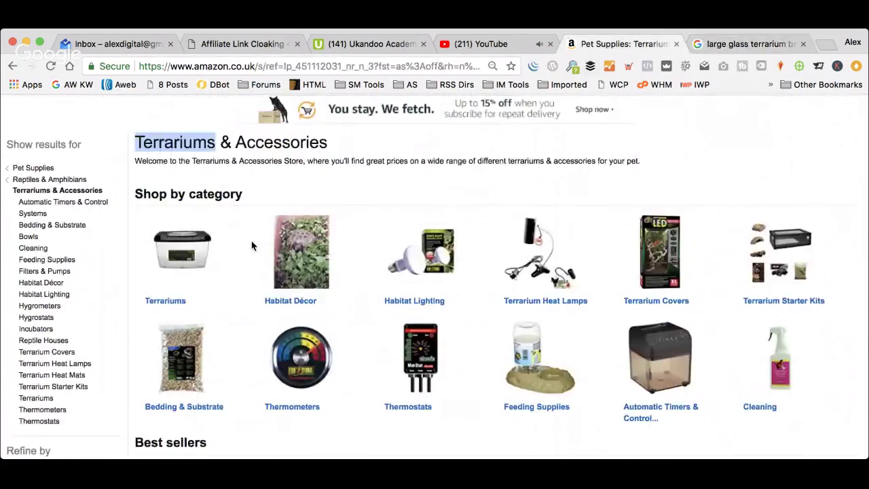
{"action": "left_click", "coordinate": [202, 257]}
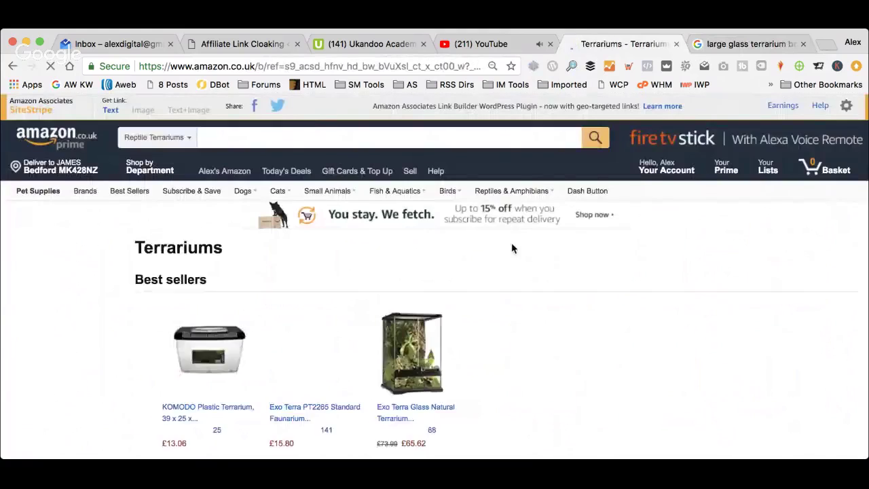
{"action": "scroll", "coordinate": [512, 249], "scroll_direction": "down", "scroll_amount": 1}
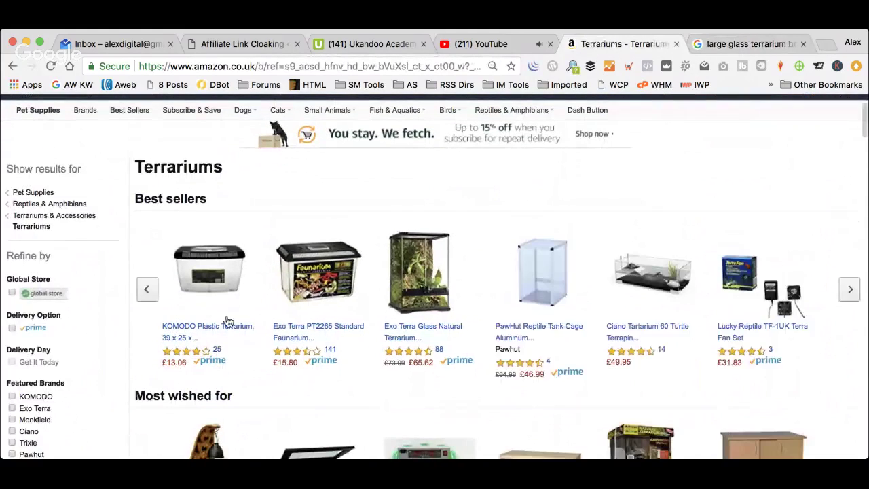
{"action": "scroll", "coordinate": [366, 300], "scroll_direction": "down", "scroll_amount": 1}
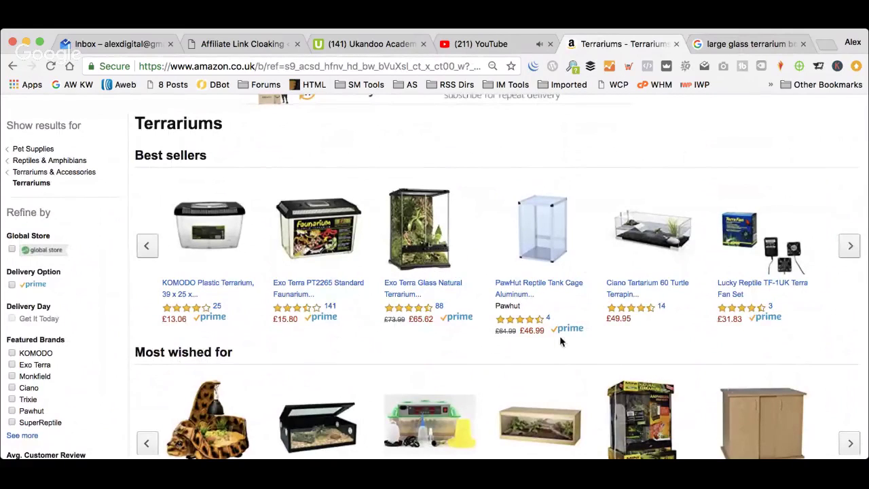
{"action": "scroll", "coordinate": [679, 255], "scroll_direction": "down", "scroll_amount": 3}
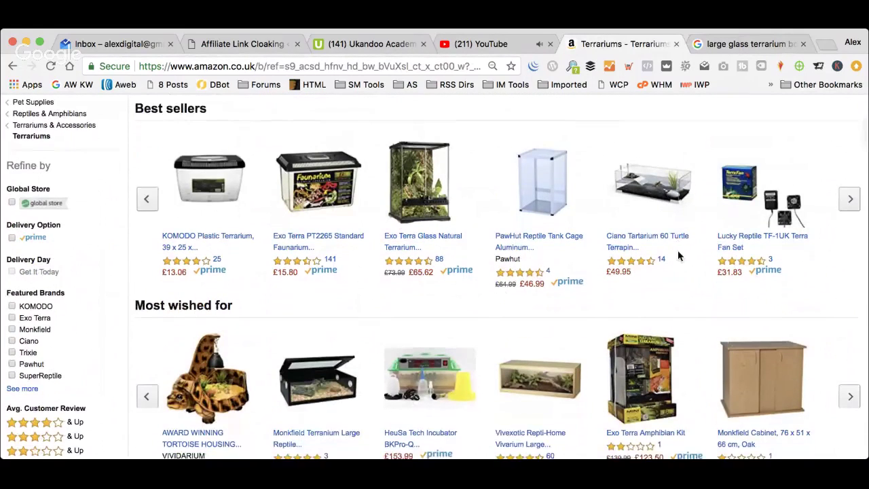
{"action": "scroll", "coordinate": [675, 254], "scroll_direction": "up", "scroll_amount": 5}
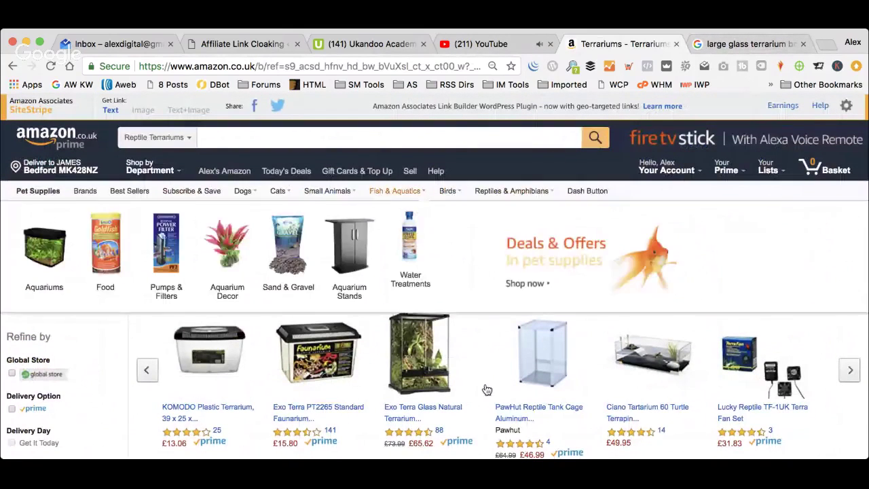
{"action": "scroll", "coordinate": [477, 318], "scroll_direction": "down", "scroll_amount": 1}
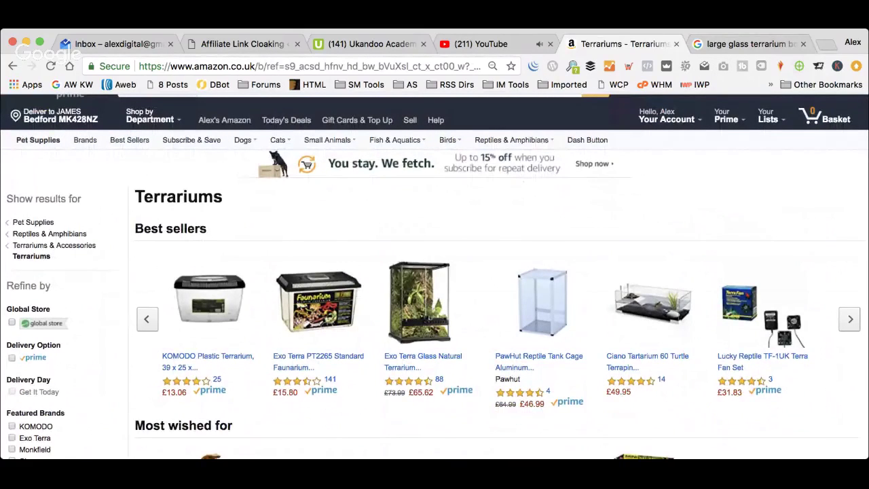
Step: Switch to the Google results and replace the query with "best glass terr" to examine its suggestions, picking "best glass for terrariums"
{"action": "left_click", "coordinate": [747, 43]}
{"action": "scroll", "coordinate": [237, 198], "scroll_direction": "up", "scroll_amount": 5}
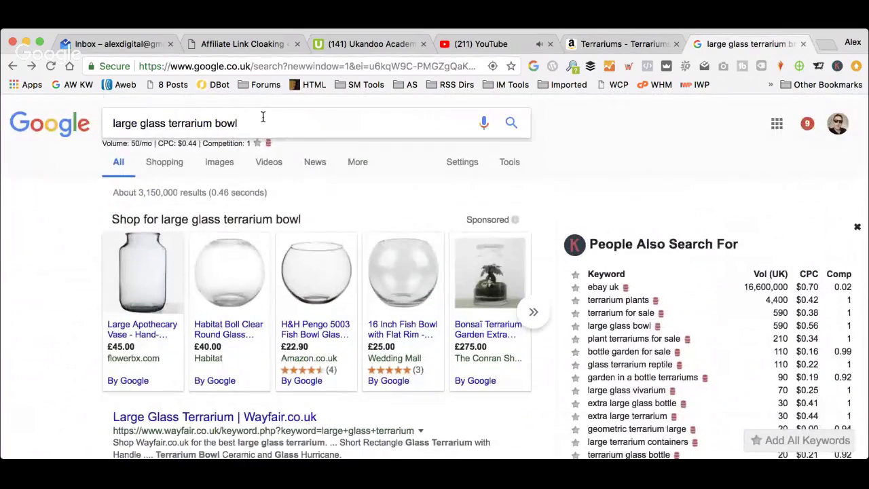
{"action": "left_click_drag", "start_coordinate": [262, 116], "coordinate": [100, 109]}
{"action": "type", "text": "t"}
{"action": "key", "text": "BackSpace"}
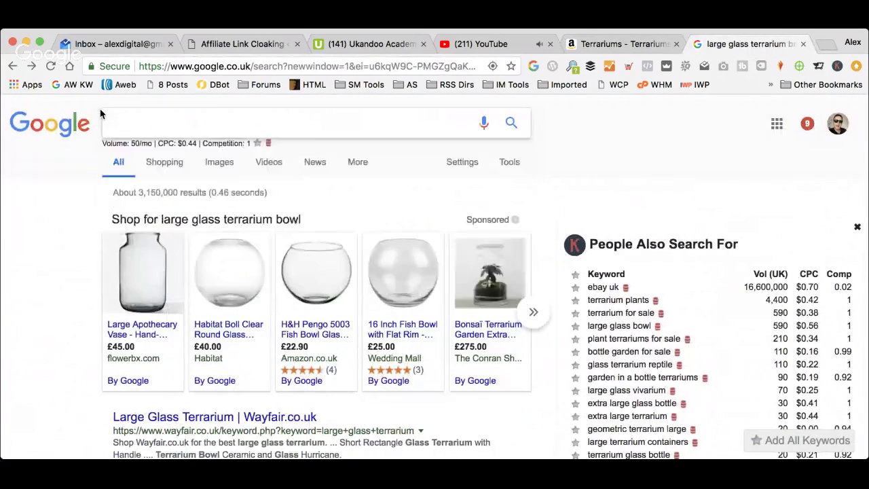
{"action": "type", "text": "best glass terr"}
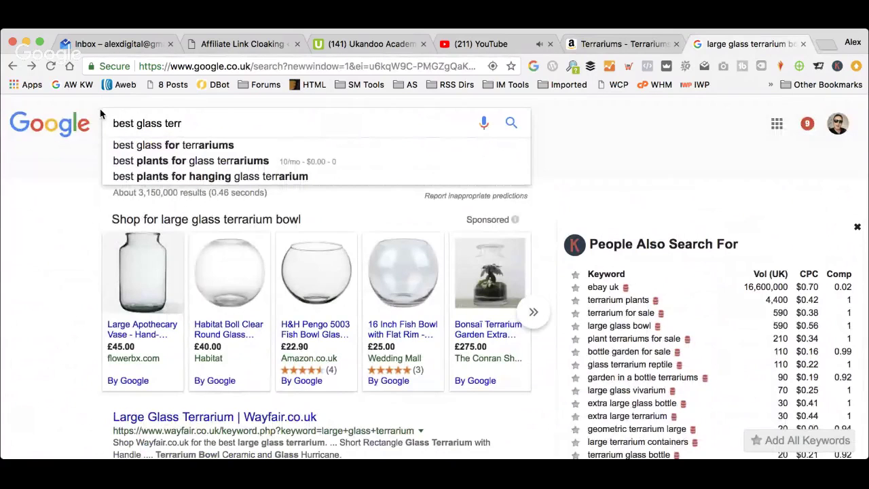
{"action": "key", "text": "Down"}
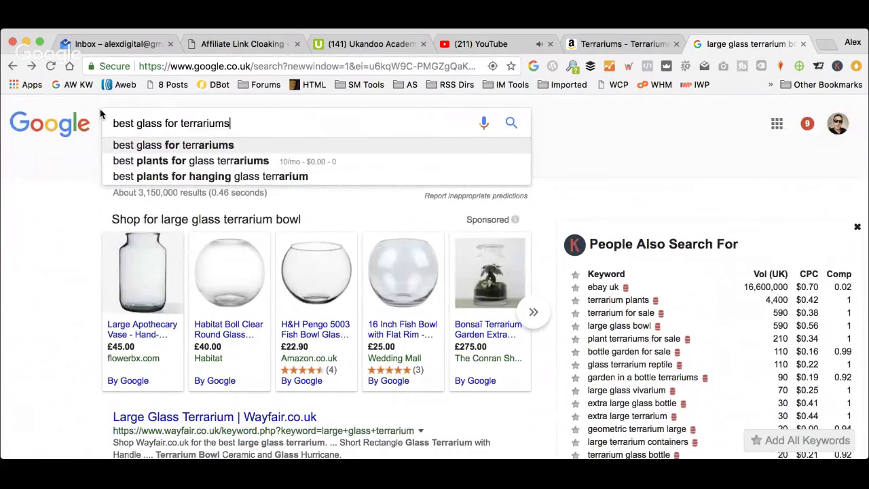
Step: Change the query back to "best glass terr" and go through its suggestions as far as "best plants for hanging glass terrarium"
{"action": "key", "text": "BackSpace"}
{"action": "key", "text": "BackSpace"}
{"action": "key", "text": "BackSpace"}
{"action": "key", "text": "BackSpace"}
{"action": "key", "text": "BackSpace"}
{"action": "key", "text": "BackSpace"}
{"action": "key", "text": "BackSpace"}
{"action": "key", "text": "BackSpace"}
{"action": "key", "text": "BackSpace"}
{"action": "key", "text": "BackSpace"}
{"action": "key", "text": "BackSpace"}
{"action": "key", "text": "BackSpace"}
{"action": "key", "text": "BackSpace"}
{"action": "key", "text": "BackSpace"}
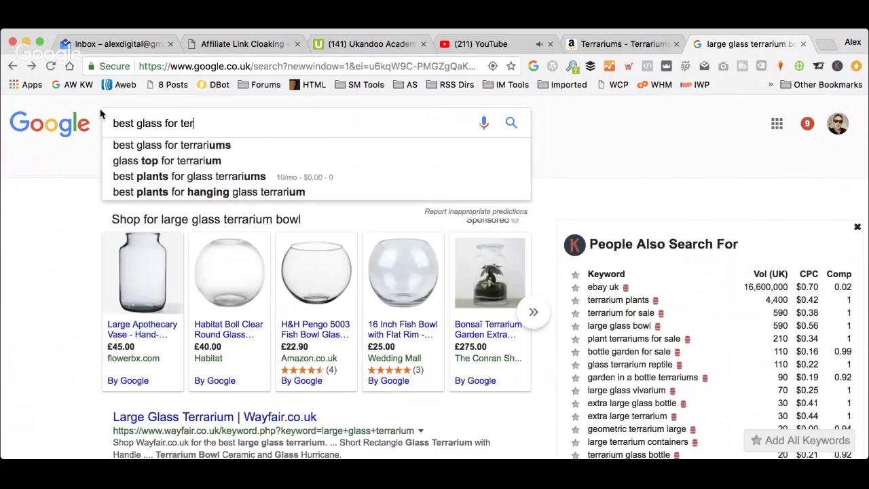
{"action": "type", "text": "terr"}
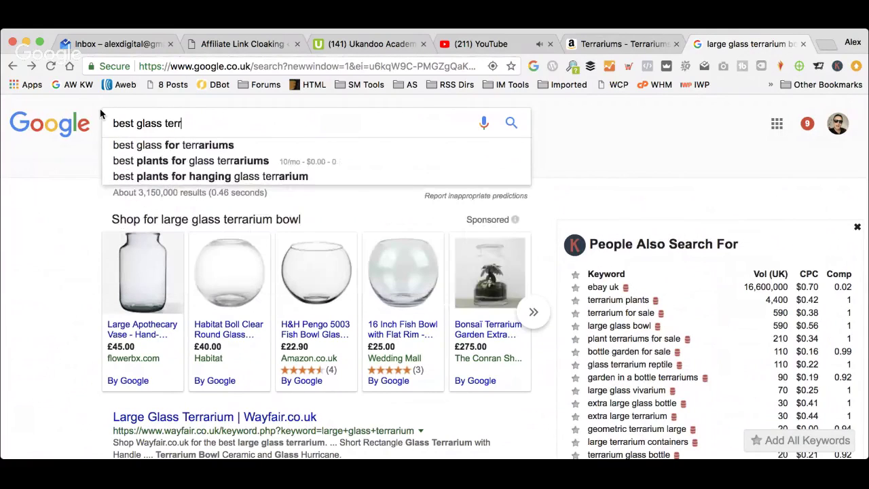
{"action": "key", "text": "Down"}
{"action": "key", "text": "Down"}
{"action": "key", "text": "Down"}
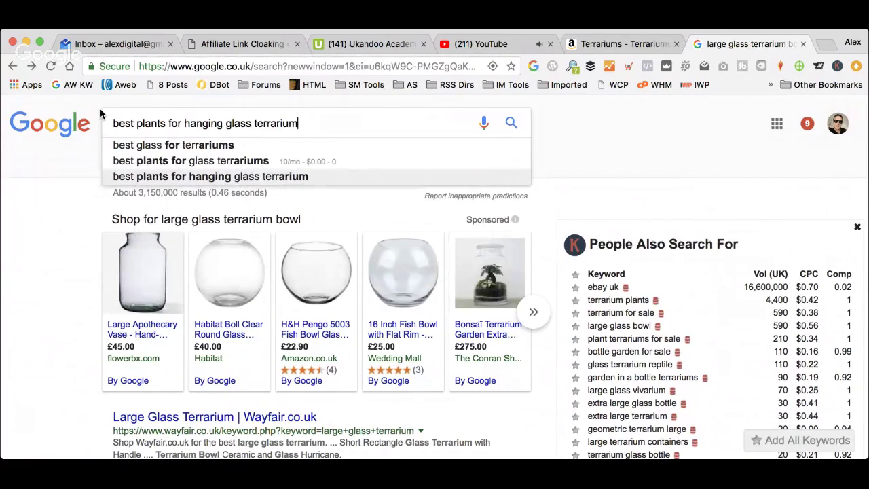
Step: Shorten the query to "best plants" and examine the suggested keywords with their search volumes
{"action": "key", "text": "BackSpace"}
{"action": "key", "text": "BackSpace"}
{"action": "key", "text": "BackSpace"}
{"action": "key", "text": "BackSpace"}
{"action": "key", "text": "BackSpace"}
{"action": "key", "text": "BackSpace"}
{"action": "key", "text": "BackSpace"}
{"action": "key", "text": "BackSpace"}
{"action": "key", "text": "BackSpace"}
{"action": "key", "text": "BackSpace"}
{"action": "key", "text": "BackSpace"}
{"action": "key", "text": "BackSpace"}
{"action": "key", "text": "BackSpace"}
{"action": "key", "text": "BackSpace"}
{"action": "key", "text": "BackSpace"}
{"action": "key", "text": "BackSpace"}
{"action": "key", "text": "BackSpace"}
{"action": "key", "text": "BackSpace"}
{"action": "key", "text": "BackSpace"}
{"action": "key", "text": "BackSpace"}
{"action": "key", "text": "BackSpace"}
{"action": "key", "text": "BackSpace"}
{"action": "key", "text": "BackSpace"}
{"action": "key", "text": "BackSpace"}
{"action": "key", "text": "BackSpace"}
{"action": "key", "text": "BackSpace"}
{"action": "key", "text": "BackSpace"}
{"action": "key", "text": "BackSpace"}
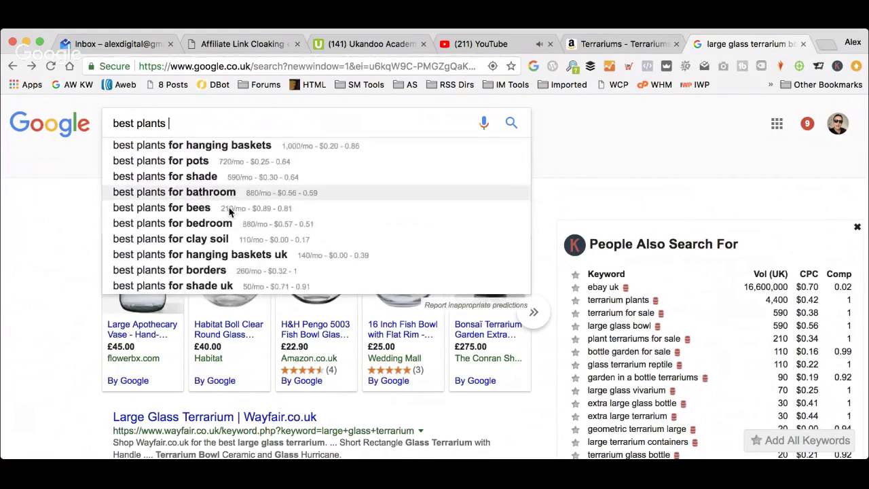
Step: Copy "buy terrarium supplies" from the related keywords and search Google for it
{"action": "scroll", "coordinate": [714, 307], "scroll_direction": "down", "scroll_amount": 3}
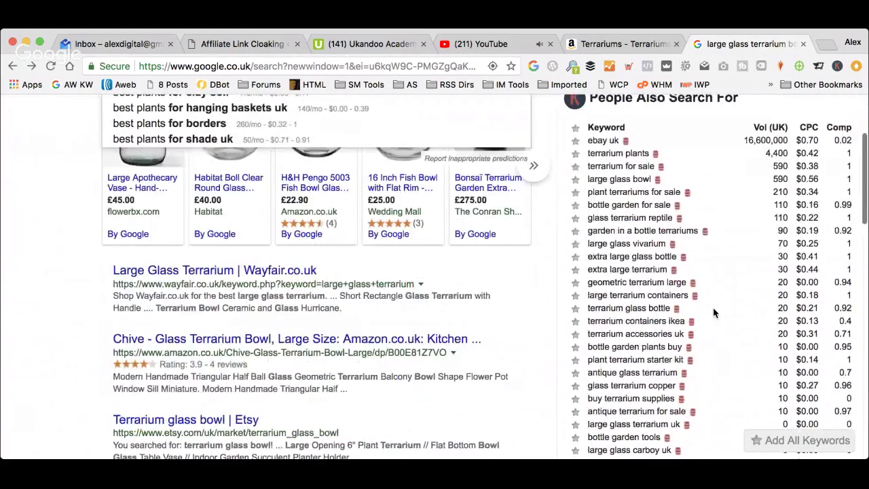
{"action": "scroll", "coordinate": [713, 307], "scroll_direction": "down", "scroll_amount": 3}
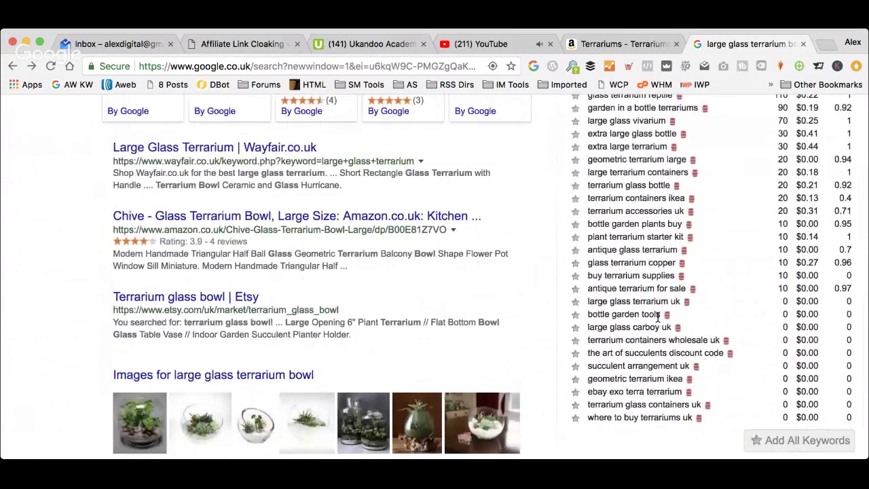
{"action": "left_click_drag", "start_coordinate": [681, 300], "coordinate": [588, 301]}
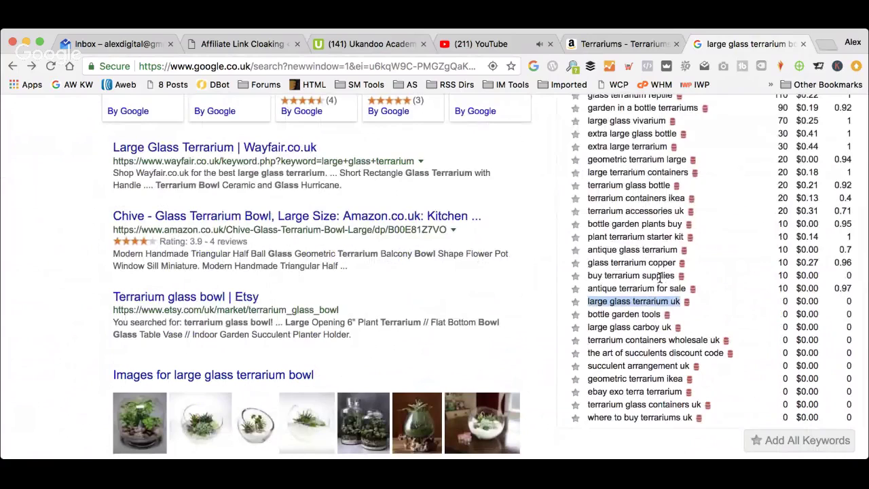
{"action": "scroll", "coordinate": [663, 278], "scroll_direction": "up", "scroll_amount": 1}
{"action": "left_click_drag", "start_coordinate": [675, 287], "coordinate": [589, 286]}
{"action": "key", "text": "super+c"}
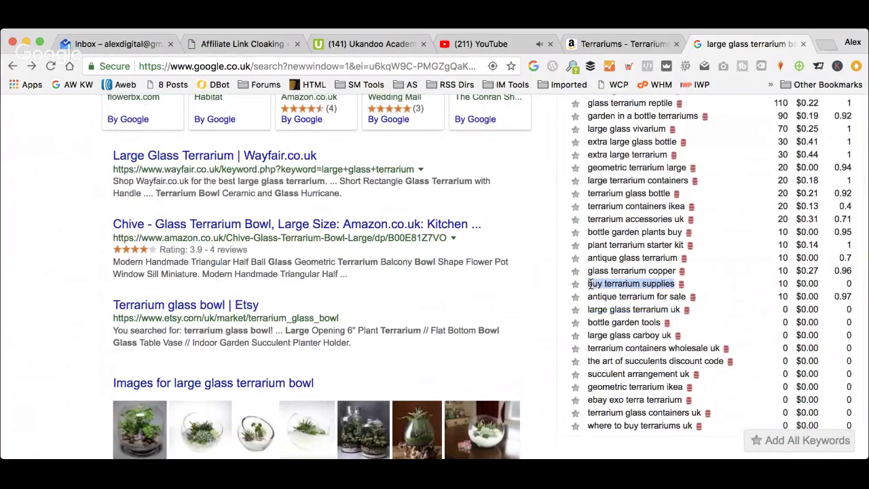
{"action": "scroll", "coordinate": [660, 332], "scroll_direction": "up", "scroll_amount": 5}
{"action": "scroll", "coordinate": [660, 333], "scroll_direction": "up", "scroll_amount": 3}
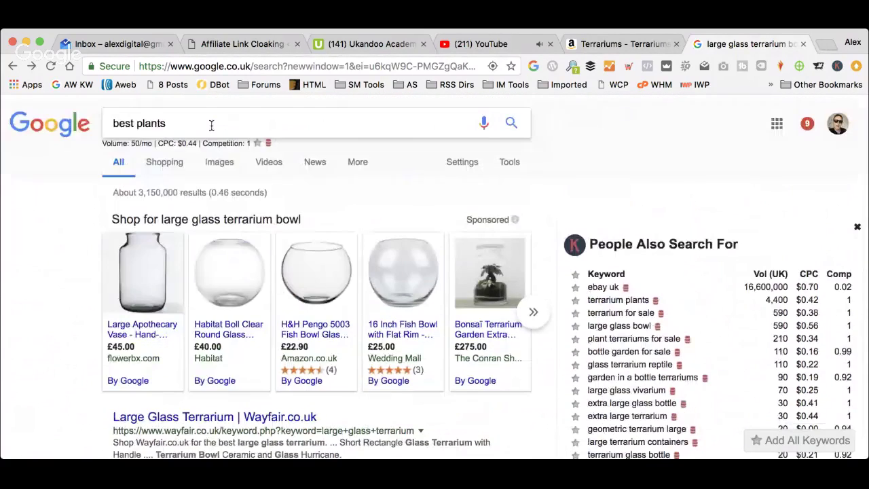
{"action": "left_click_drag", "start_coordinate": [209, 124], "coordinate": [109, 124]}
{"action": "key", "text": "super+v"}
{"action": "key", "text": "Return"}
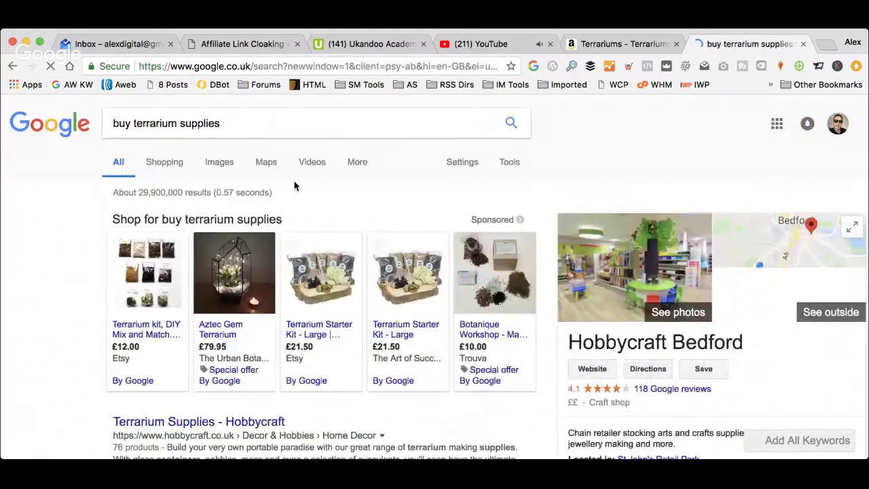
Step: Look through the competing sites for "buy terrarium supplies", then return to the "large glass terrarium bowl" results
{"action": "scroll", "coordinate": [309, 138], "scroll_direction": "down", "scroll_amount": 5}
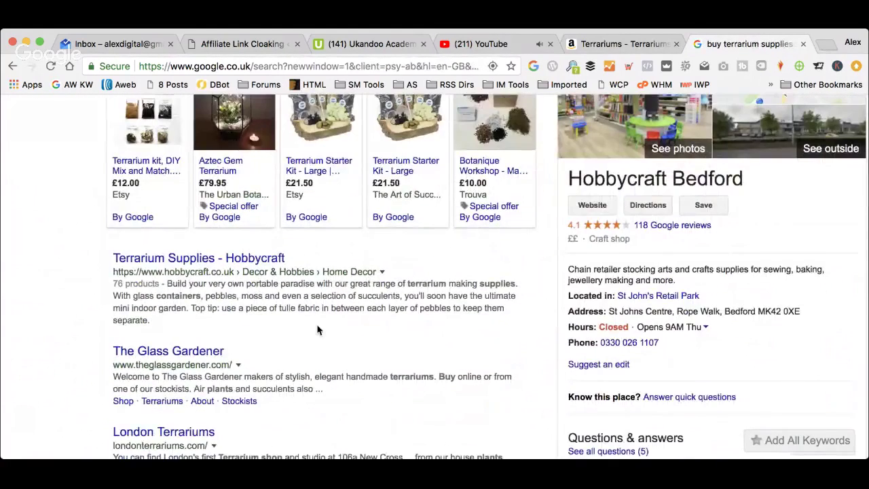
{"action": "scroll", "coordinate": [319, 330], "scroll_direction": "down", "scroll_amount": 3}
{"action": "scroll", "coordinate": [239, 198], "scroll_direction": "down", "scroll_amount": 1}
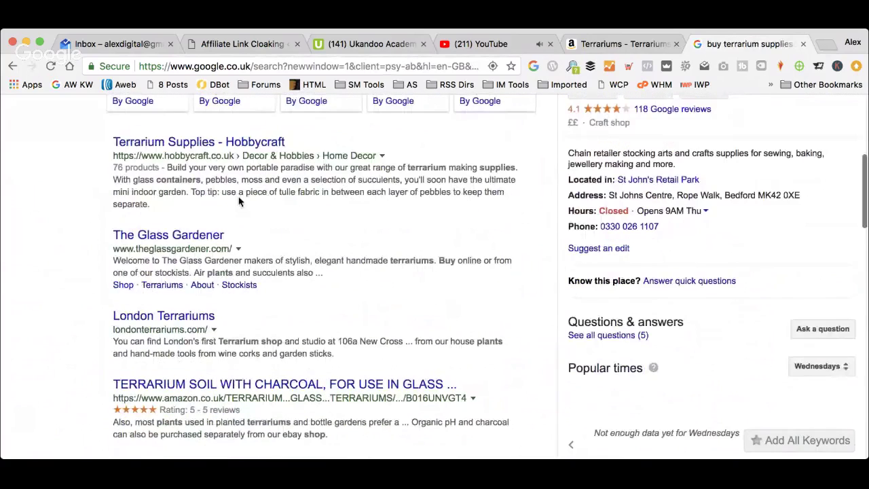
{"action": "scroll", "coordinate": [270, 274], "scroll_direction": "down", "scroll_amount": 2}
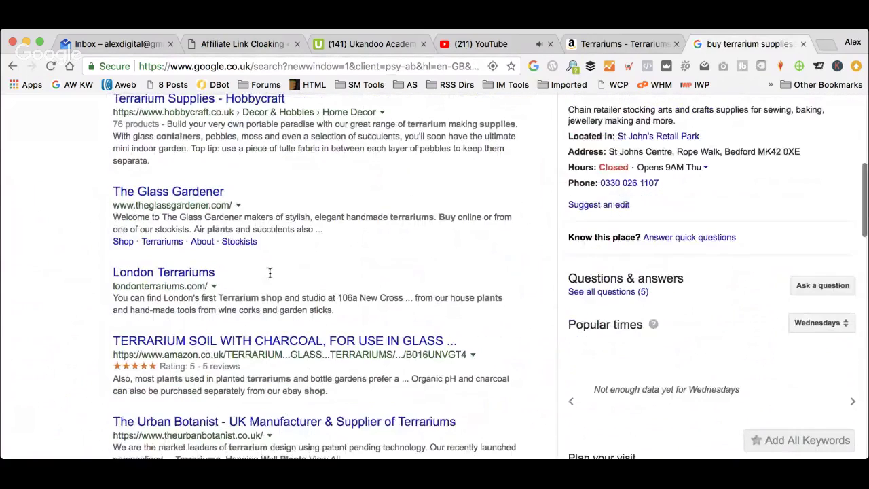
{"action": "scroll", "coordinate": [184, 272], "scroll_direction": "down", "scroll_amount": 6}
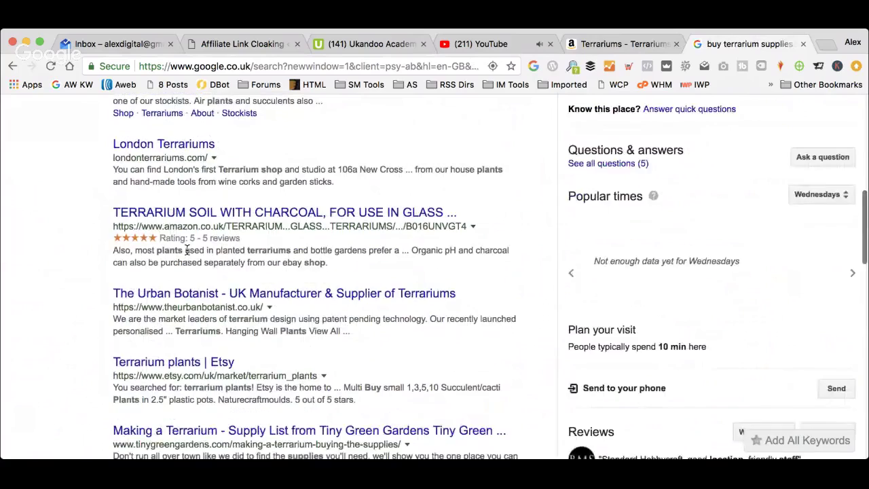
{"action": "scroll", "coordinate": [231, 262], "scroll_direction": "down", "scroll_amount": 3}
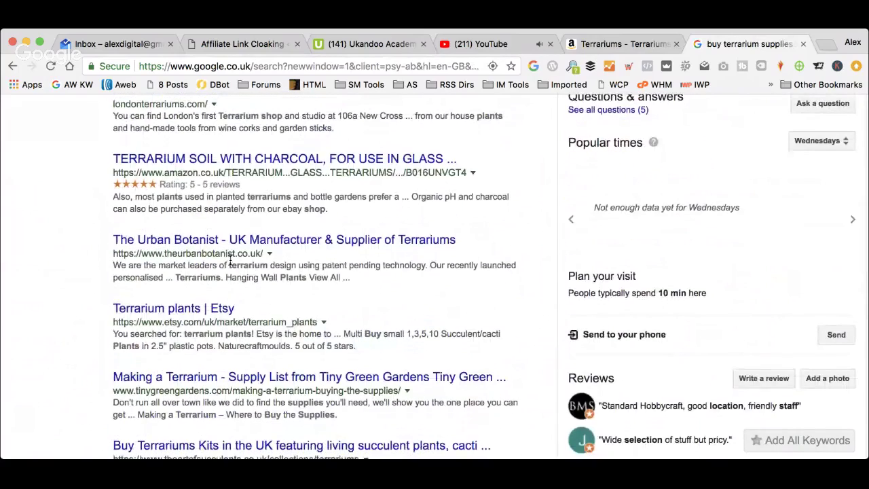
{"action": "scroll", "coordinate": [229, 262], "scroll_direction": "down", "scroll_amount": 3}
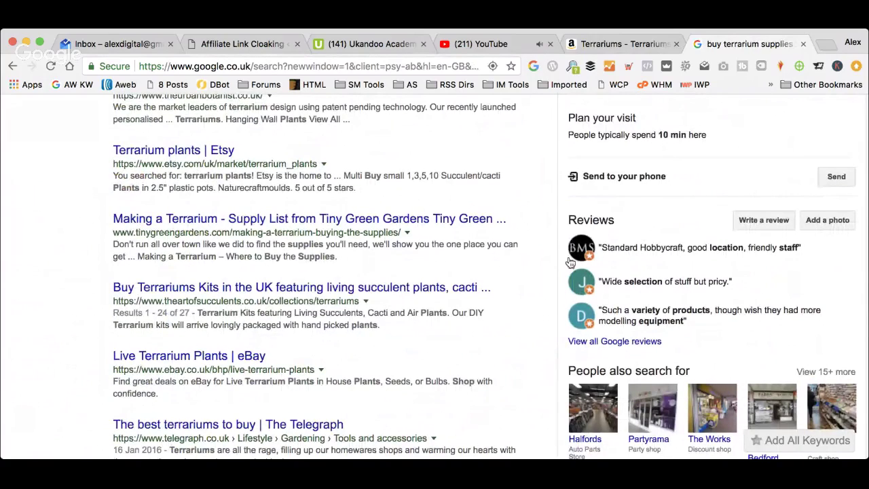
{"action": "scroll", "coordinate": [571, 260], "scroll_direction": "up", "scroll_amount": 10}
{"action": "scroll", "coordinate": [570, 260], "scroll_direction": "down", "scroll_amount": 5}
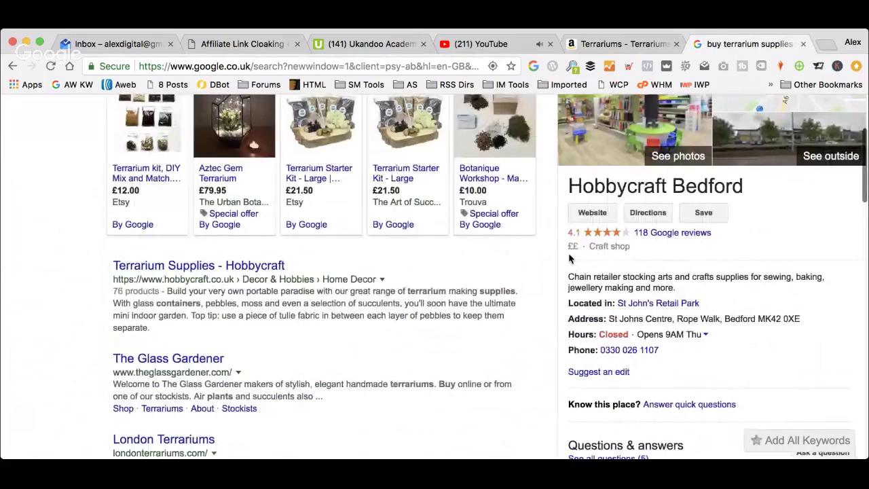
{"action": "scroll", "coordinate": [570, 260], "scroll_direction": "up", "scroll_amount": 5}
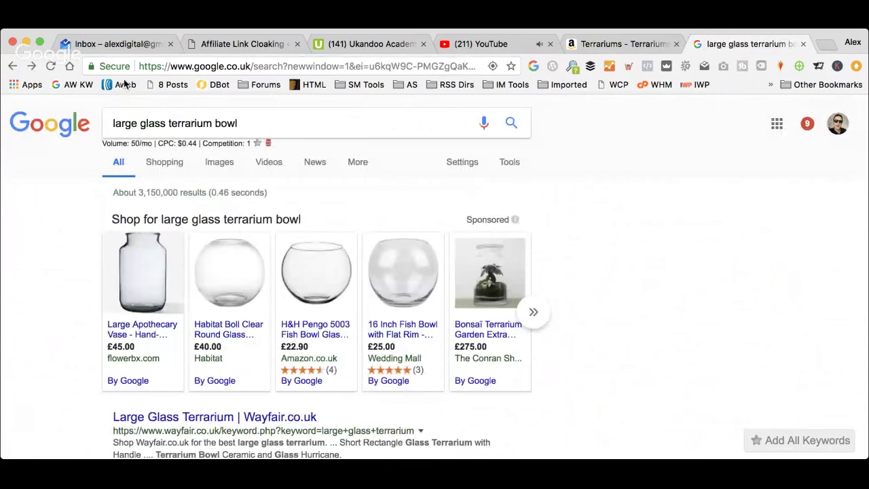
Step: Replace the query with "terrariums" and extend it to "terrariums rev" to examine the suggested keywords
{"action": "triple_click", "coordinate": [277, 125]}
{"action": "type", "text": "terr"}
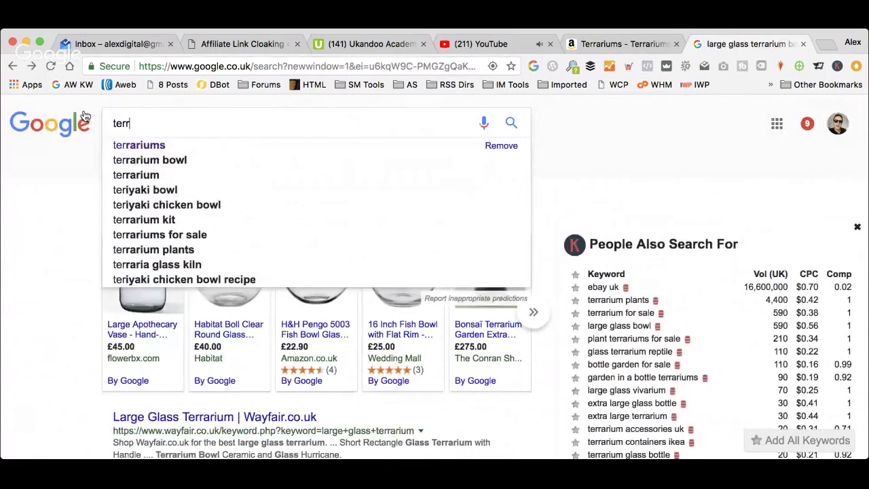
{"action": "type", "text": "ariums "}
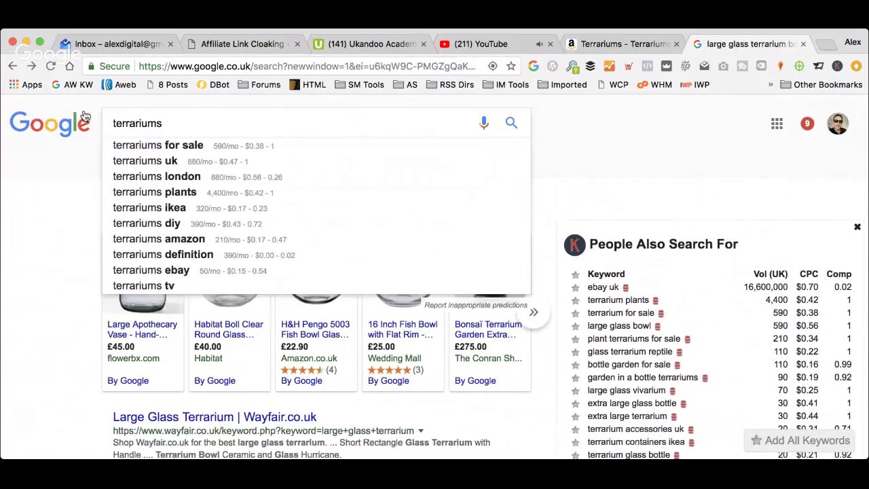
{"action": "type", "text": "rev"}
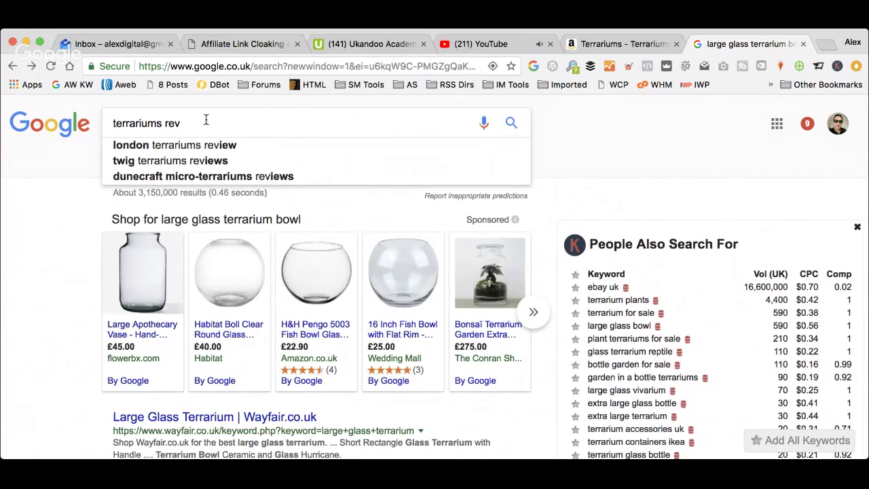
Step: Change the query ending to "for" and search for the suggested keyword "terrariums for bearded dragons"
{"action": "left_click_drag", "start_coordinate": [206, 120], "coordinate": [162, 123]}
{"action": "key", "text": "BackSpace"}
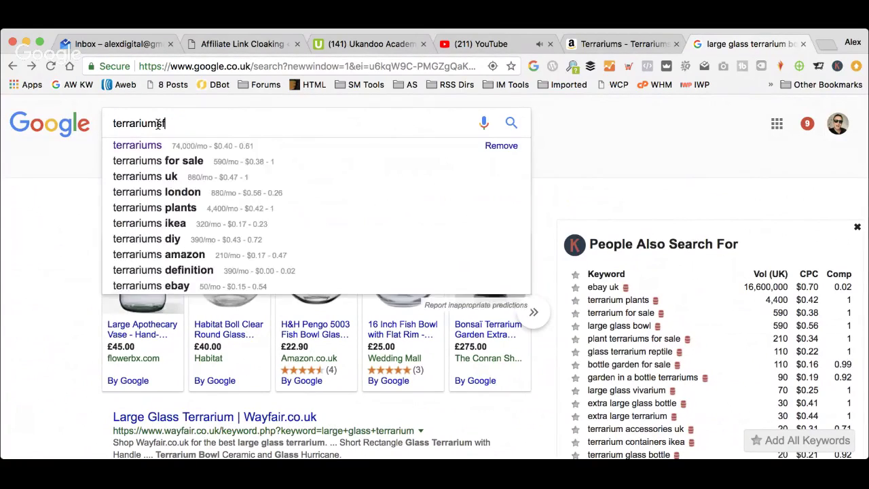
{"action": "type", "text": "fo"}
{"action": "key", "text": "BackSpace"}
{"action": "key", "text": "BackSpace"}
{"action": "type", "text": "for"}
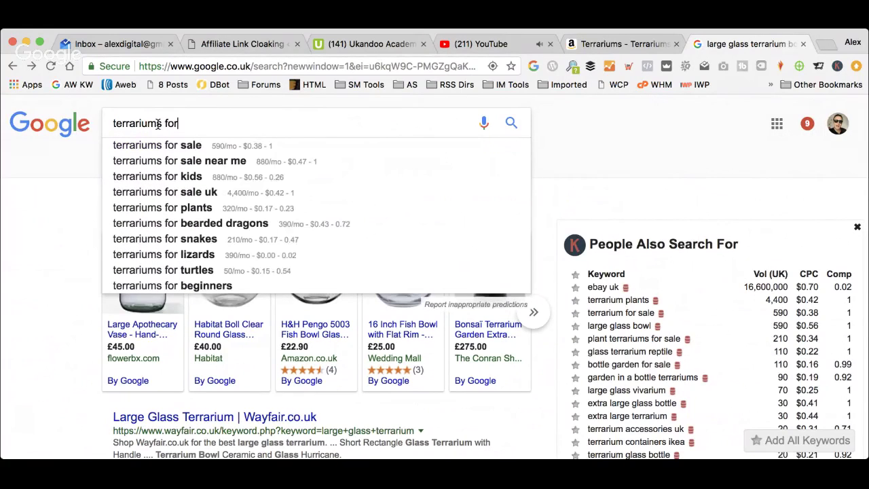
{"action": "key", "text": "Down"}
{"action": "key", "text": "Down"}
{"action": "key", "text": "Down"}
{"action": "key", "text": "Down"}
{"action": "key", "text": "Down"}
{"action": "key", "text": "Down"}
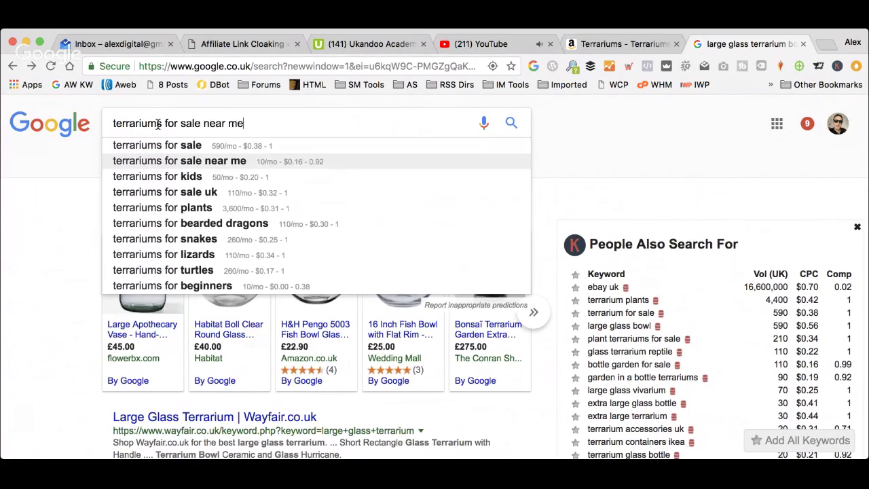
{"action": "key", "text": "Return"}
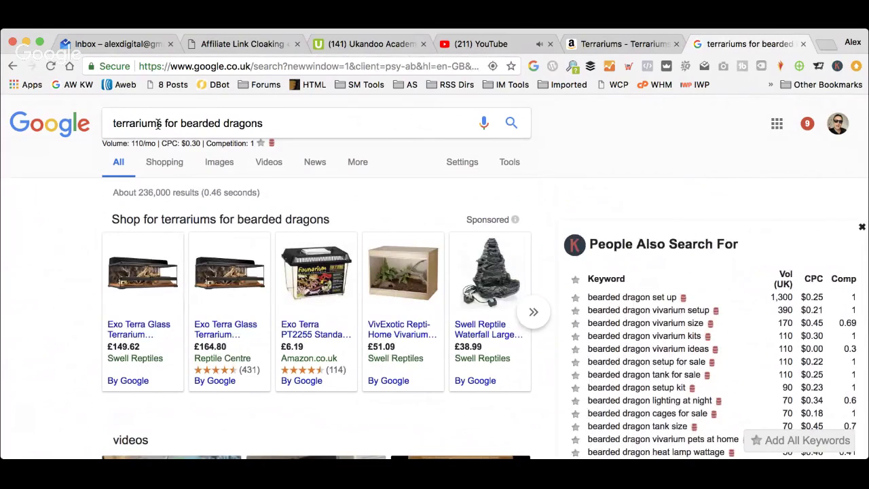
Step: Look through the related keywords and competing sites in the "terrariums for bearded dragons" results
{"action": "scroll", "coordinate": [158, 124], "scroll_direction": "down", "scroll_amount": 3}
{"action": "scroll", "coordinate": [271, 169], "scroll_direction": "down", "scroll_amount": 8}
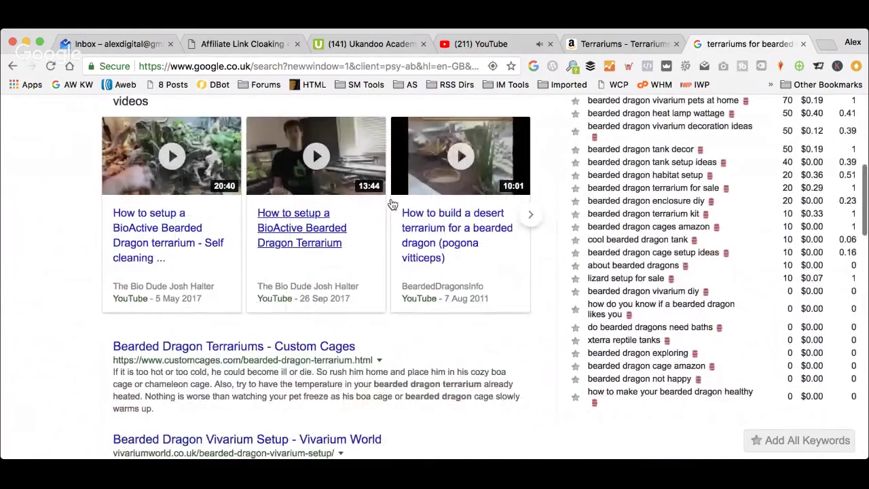
{"action": "scroll", "coordinate": [371, 227], "scroll_direction": "down", "scroll_amount": 1}
{"action": "scroll", "coordinate": [373, 228], "scroll_direction": "down", "scroll_amount": 3}
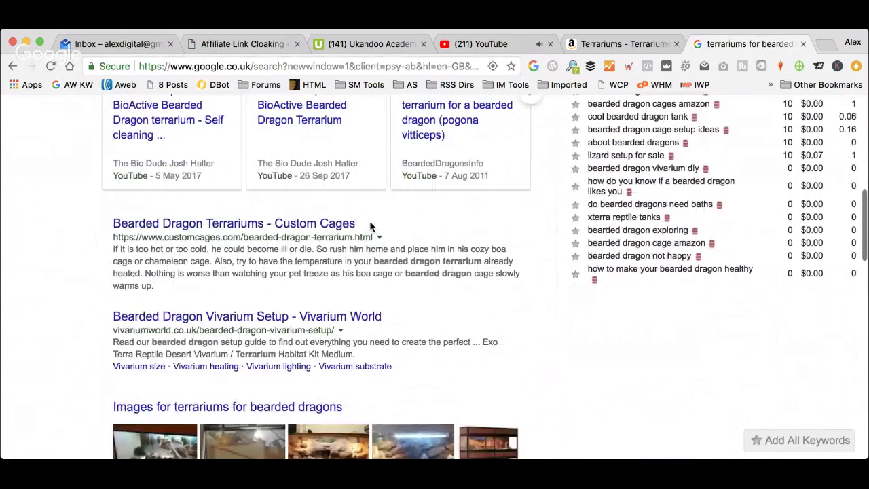
{"action": "scroll", "coordinate": [290, 249], "scroll_direction": "down", "scroll_amount": 2}
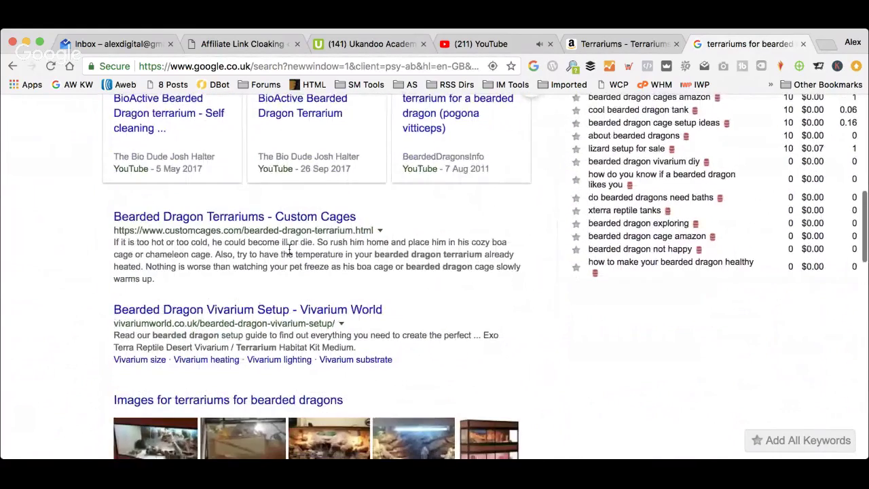
{"action": "scroll", "coordinate": [211, 208], "scroll_direction": "down", "scroll_amount": 1}
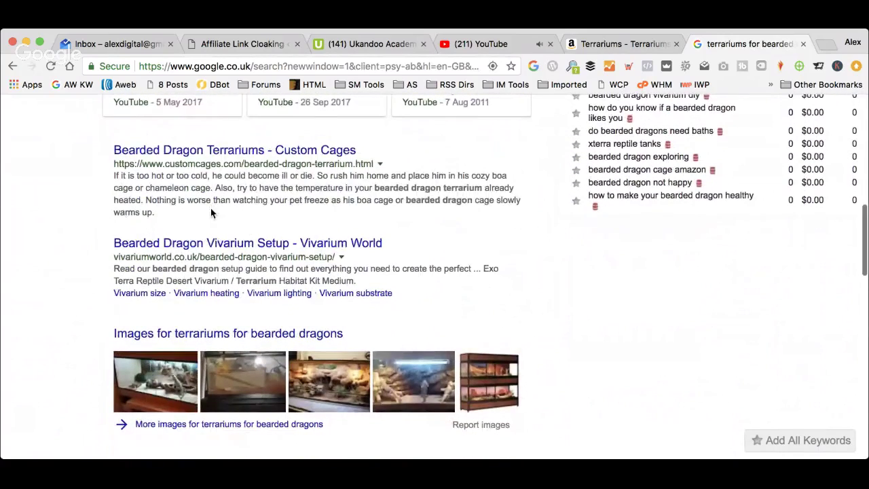
{"action": "scroll", "coordinate": [202, 217], "scroll_direction": "down", "scroll_amount": 1}
Step: Open the Vivarium World bearded dragon setup page in a new tab and examine its recommended products
{"action": "left_click", "coordinate": [203, 215]}
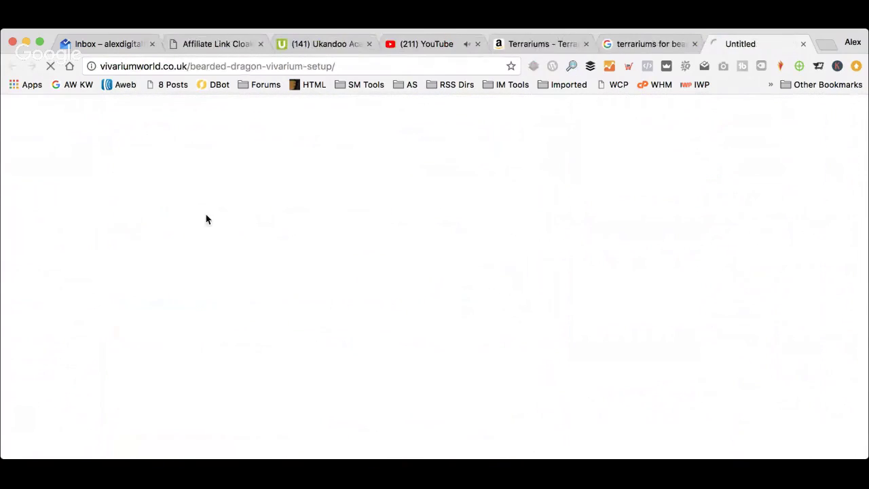
{"action": "scroll", "coordinate": [296, 217], "scroll_direction": "down", "scroll_amount": 3}
{"action": "scroll", "coordinate": [295, 217], "scroll_direction": "down", "scroll_amount": 10}
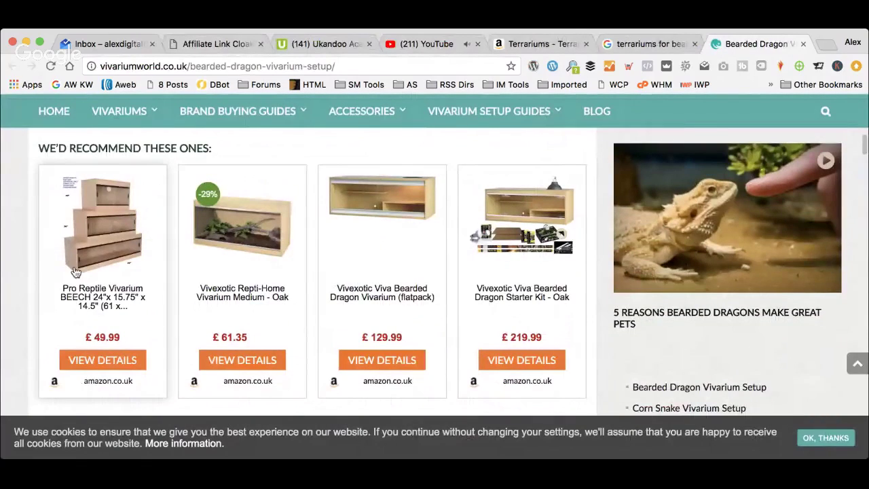
Step: Look through the Vivarium World bearded dragon setup guide, examining its content sections, recommended products and footer articles
{"action": "scroll", "coordinate": [76, 272], "scroll_direction": "up", "scroll_amount": 15}
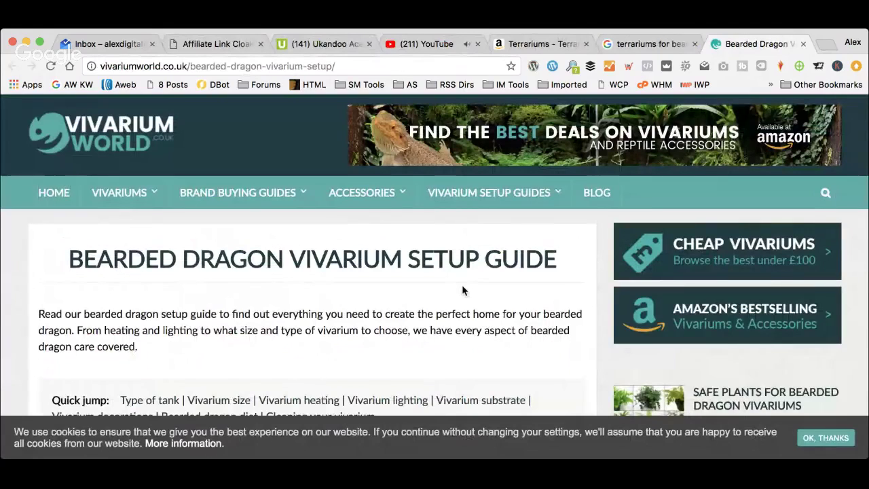
{"action": "scroll", "coordinate": [501, 244], "scroll_direction": "down", "scroll_amount": 15}
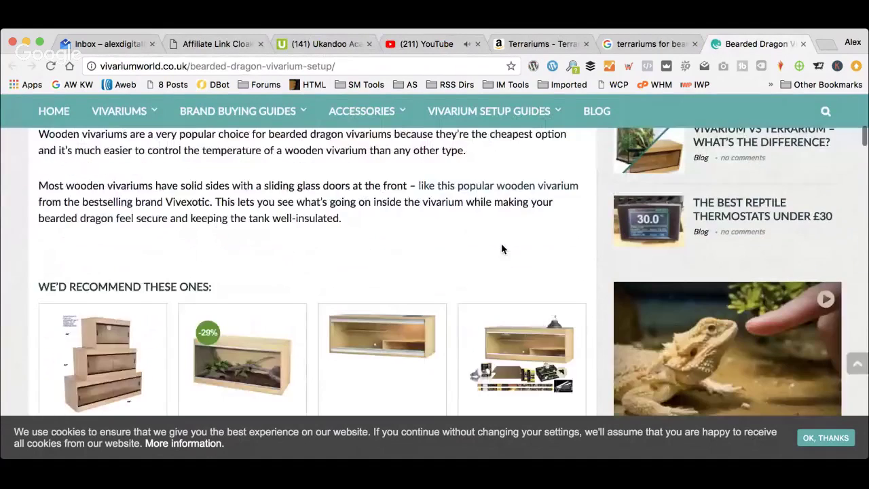
{"action": "scroll", "coordinate": [502, 242], "scroll_direction": "down", "scroll_amount": 10}
{"action": "scroll", "coordinate": [503, 243], "scroll_direction": "down", "scroll_amount": 20}
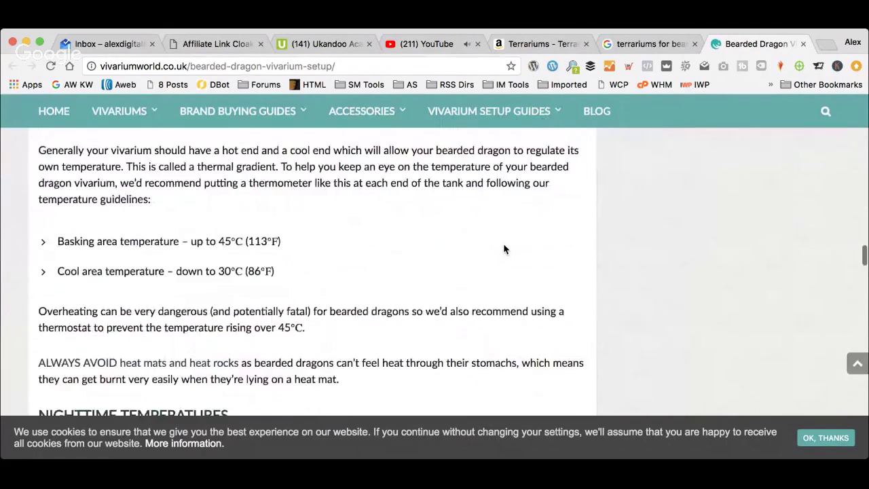
{"action": "scroll", "coordinate": [502, 248], "scroll_direction": "down", "scroll_amount": 20}
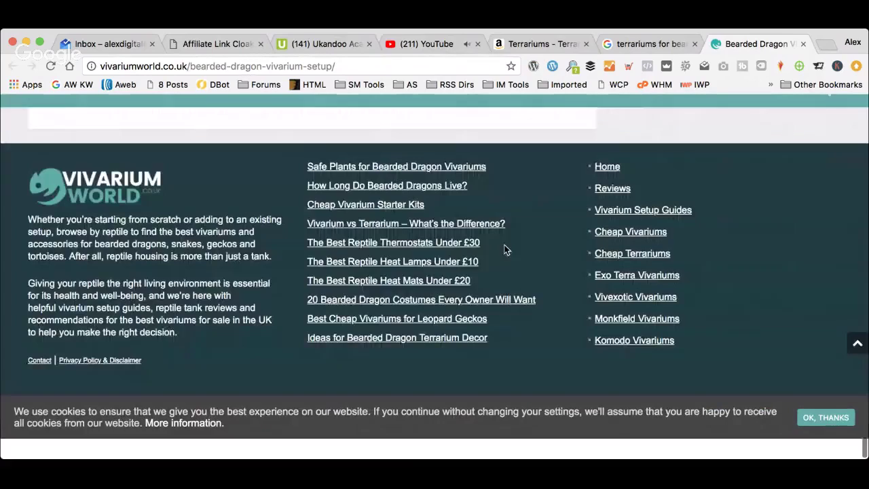
{"action": "scroll", "coordinate": [462, 268], "scroll_direction": "up", "scroll_amount": 20}
{"action": "scroll", "coordinate": [462, 265], "scroll_direction": "up", "scroll_amount": 20}
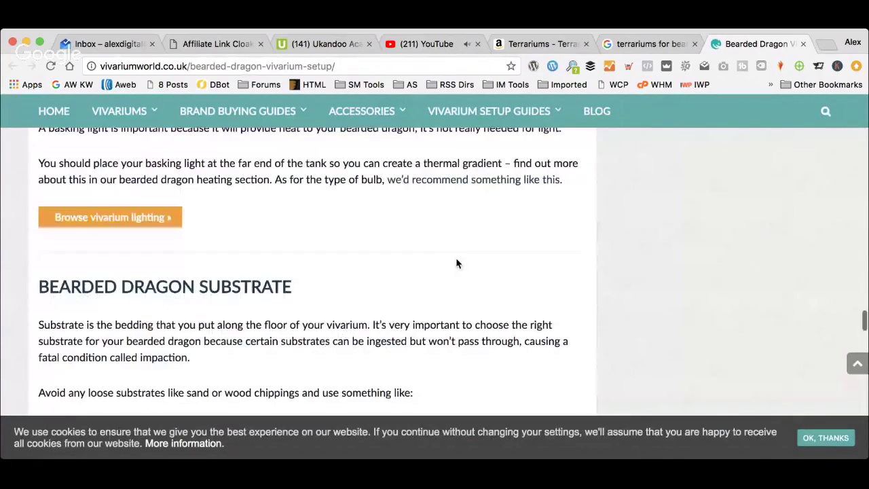
{"action": "scroll", "coordinate": [453, 259], "scroll_direction": "down", "scroll_amount": 2}
{"action": "mouse_move", "coordinate": [453, 258]}
{"action": "scroll", "coordinate": [320, 237], "scroll_direction": "down", "scroll_amount": 20}
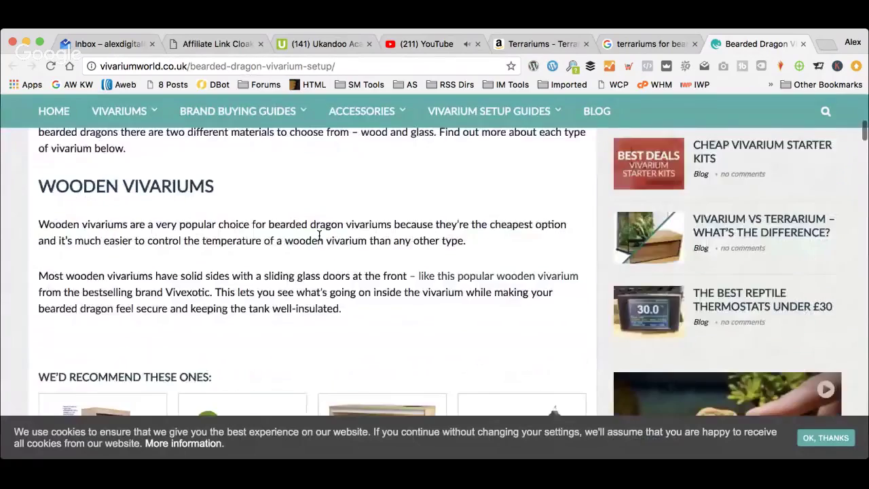
{"action": "scroll", "coordinate": [322, 237], "scroll_direction": "down", "scroll_amount": 10}
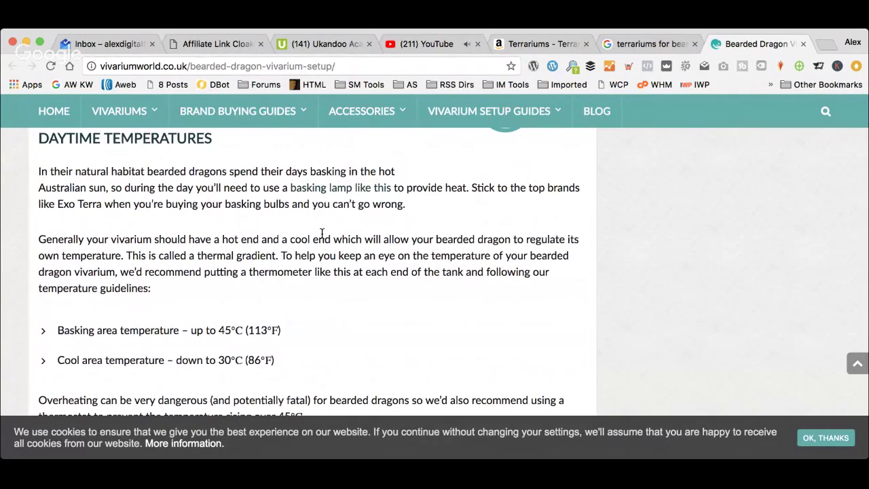
{"action": "scroll", "coordinate": [320, 190], "scroll_direction": "up", "scroll_amount": 10}
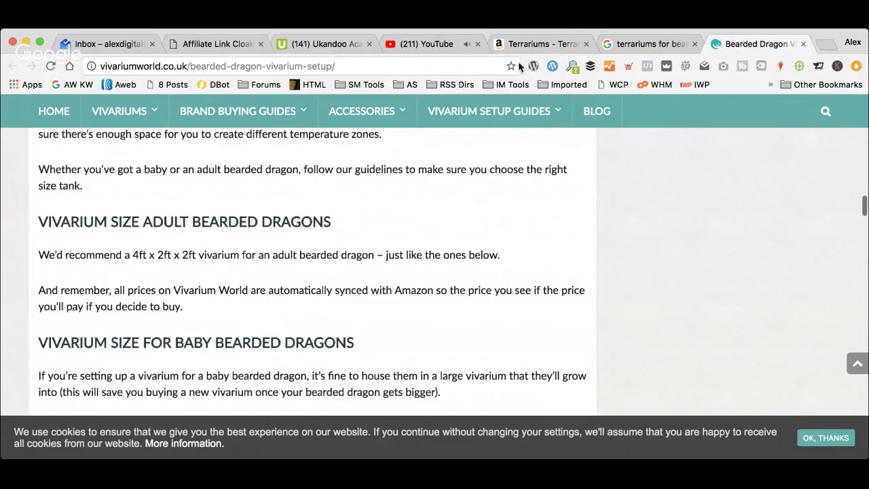
Step: Examine the best sellers in Amazon's Terrariums category and return to the start of the Vivarium World guide
{"action": "left_click", "coordinate": [545, 47]}
{"action": "scroll", "coordinate": [438, 234], "scroll_direction": "down", "scroll_amount": 3}
{"action": "scroll", "coordinate": [438, 236], "scroll_direction": "up", "scroll_amount": 3}
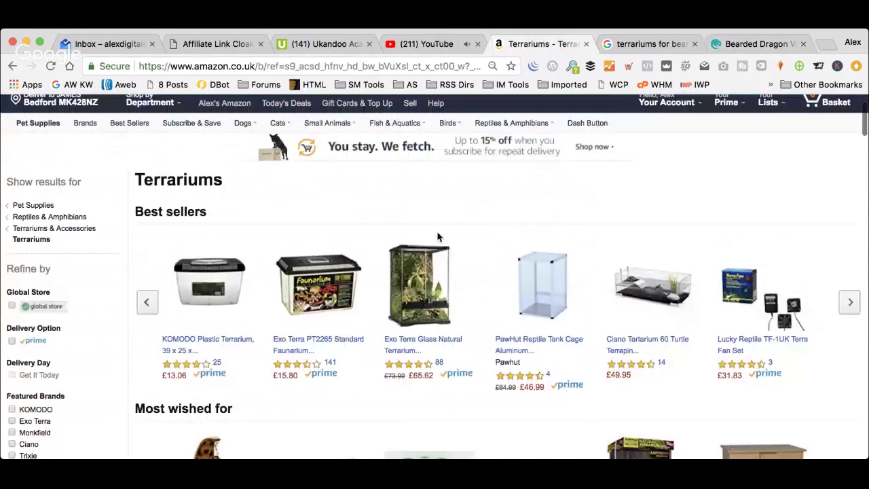
{"action": "scroll", "coordinate": [438, 236], "scroll_direction": "down", "scroll_amount": 2}
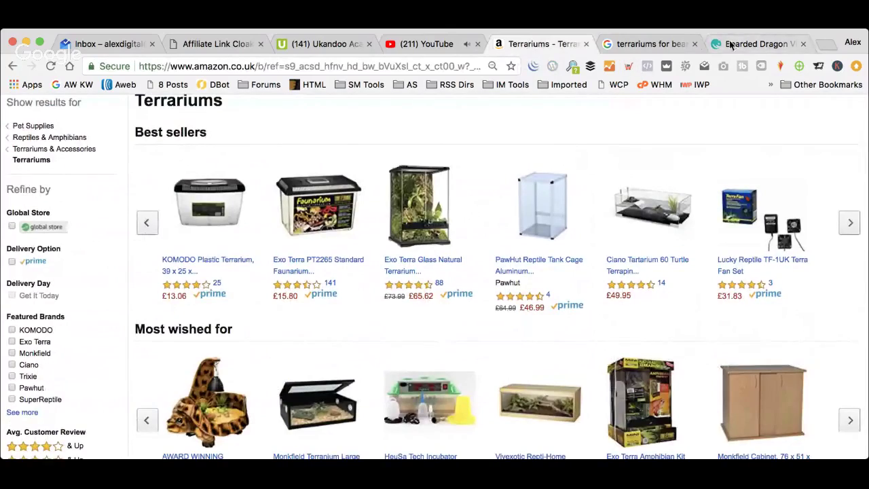
{"action": "left_click", "coordinate": [767, 44]}
{"action": "scroll", "coordinate": [217, 173], "scroll_direction": "up", "scroll_amount": 10}
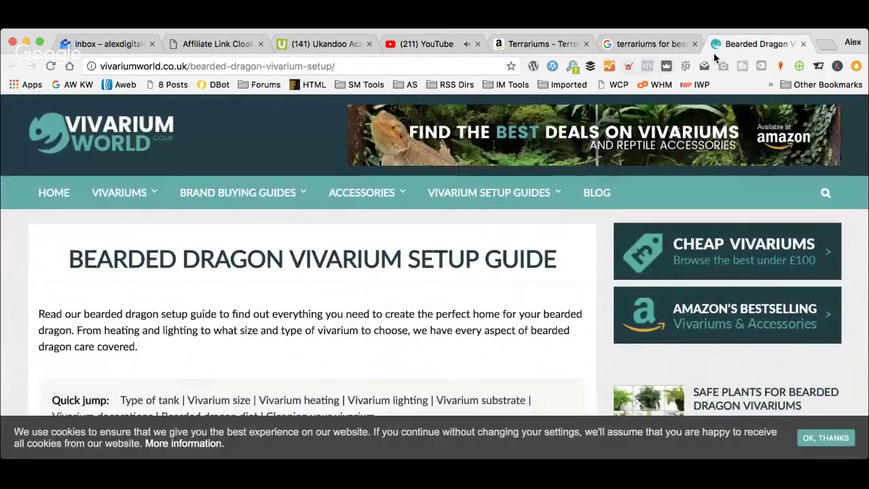
Step: In the Google results, replace "bearded dragons" in the query and search for the suggested keyword "terrariums for leopard geckos"
{"action": "left_click", "coordinate": [645, 44]}
{"action": "scroll", "coordinate": [327, 137], "scroll_direction": "up", "scroll_amount": 10}
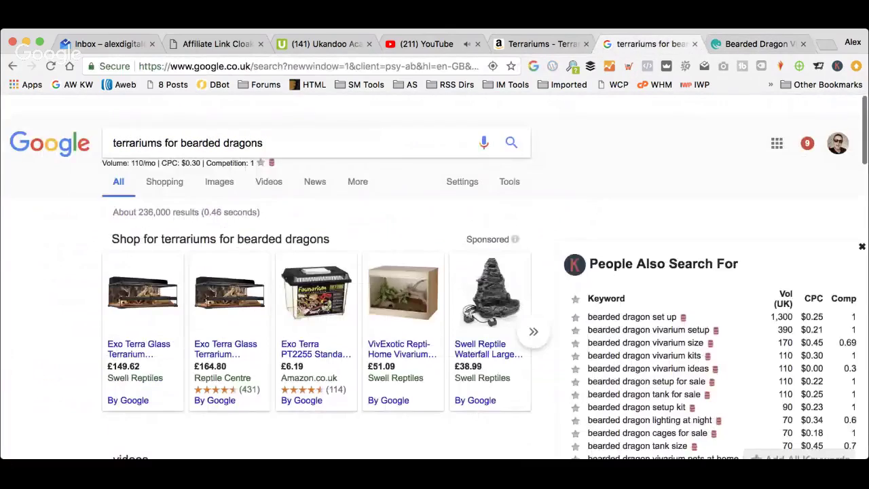
{"action": "left_click_drag", "start_coordinate": [264, 124], "coordinate": [182, 125]}
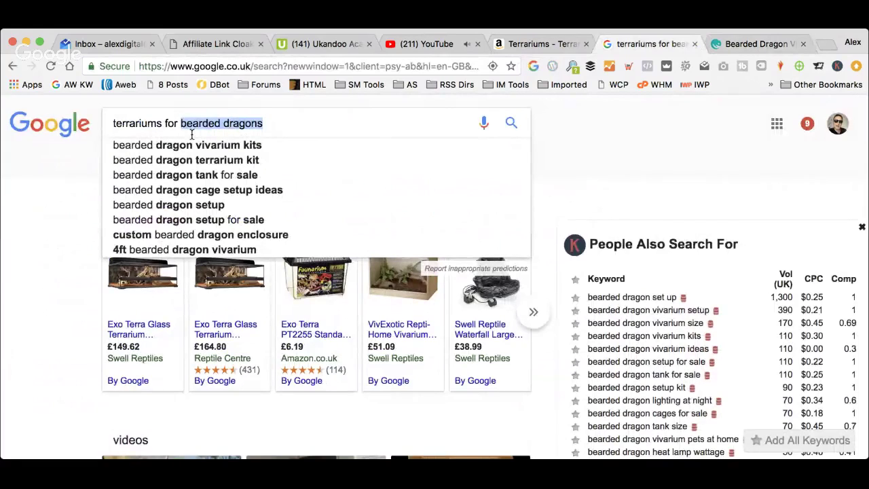
{"action": "key", "text": "BackSpace"}
{"action": "type", "text": "l"}
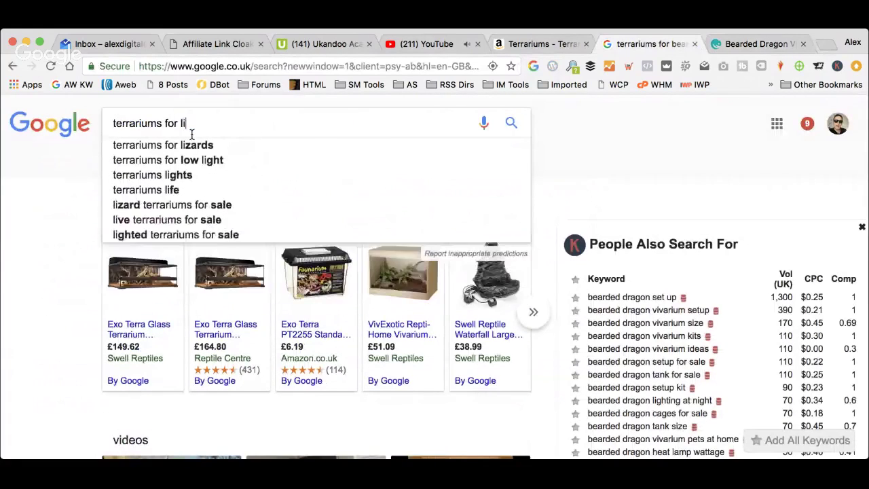
{"action": "key", "text": "Down"}
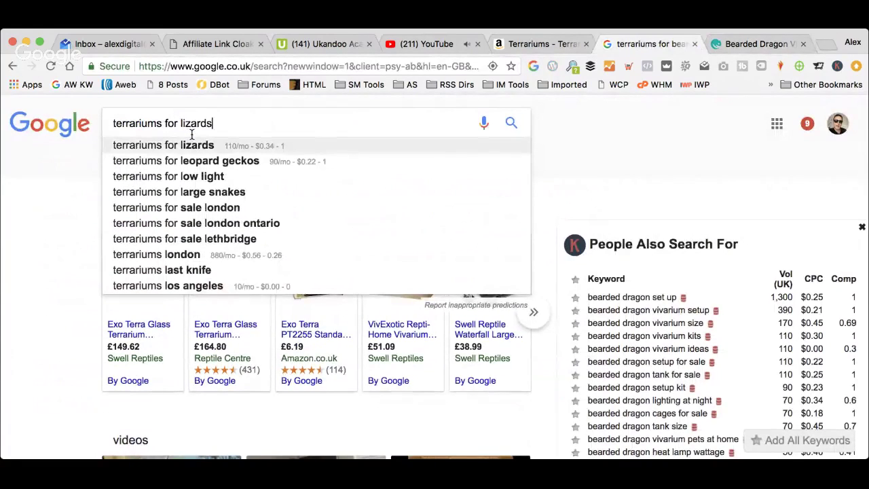
{"action": "key", "text": "Down"}
{"action": "key", "text": "Return"}
Step: Open the PetSmart leopard gecko habitat article in a new tab, examine its content and products, and close it
{"action": "scroll", "coordinate": [325, 180], "scroll_direction": "down", "scroll_amount": 8}
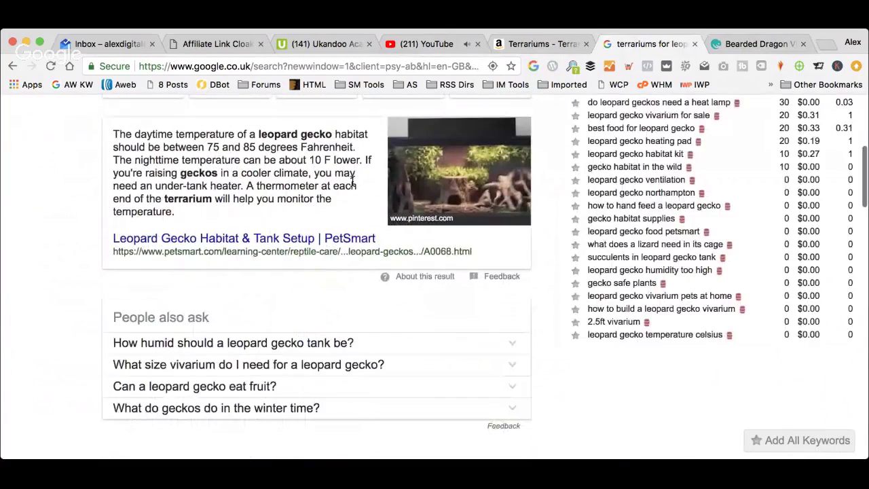
{"action": "left_click", "coordinate": [301, 244]}
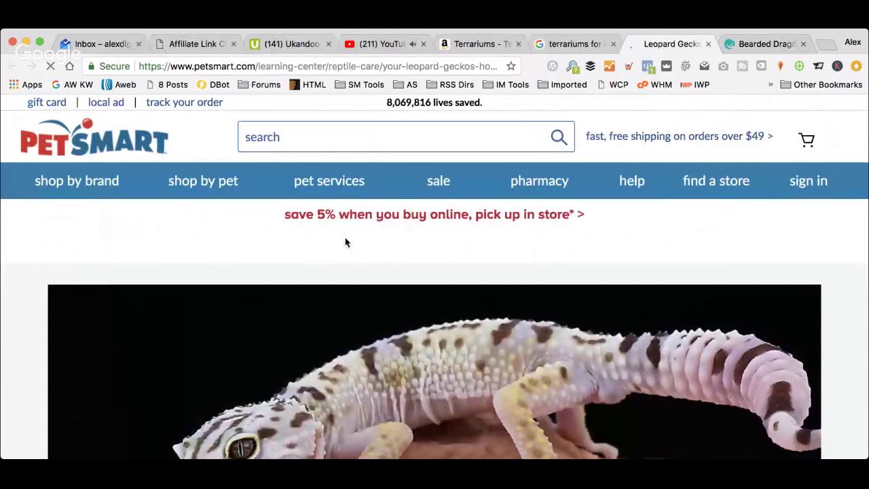
{"action": "scroll", "coordinate": [345, 243], "scroll_direction": "down", "scroll_amount": 10}
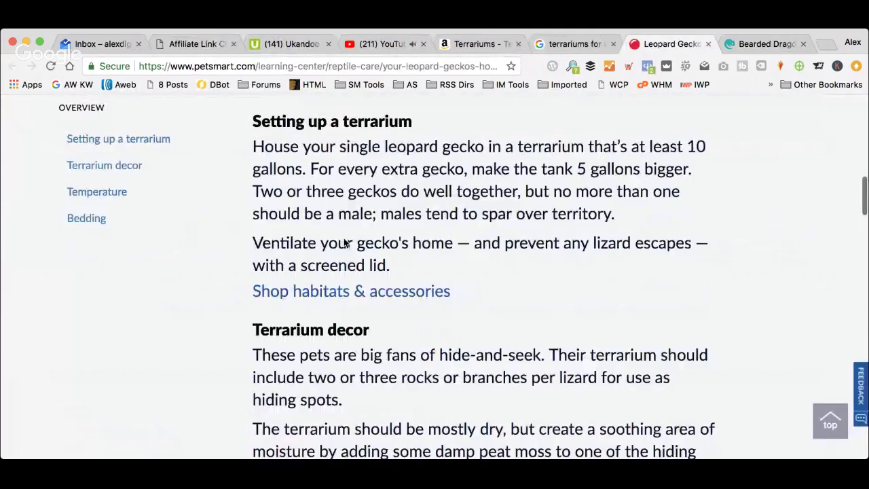
{"action": "scroll", "coordinate": [345, 243], "scroll_direction": "down", "scroll_amount": 15}
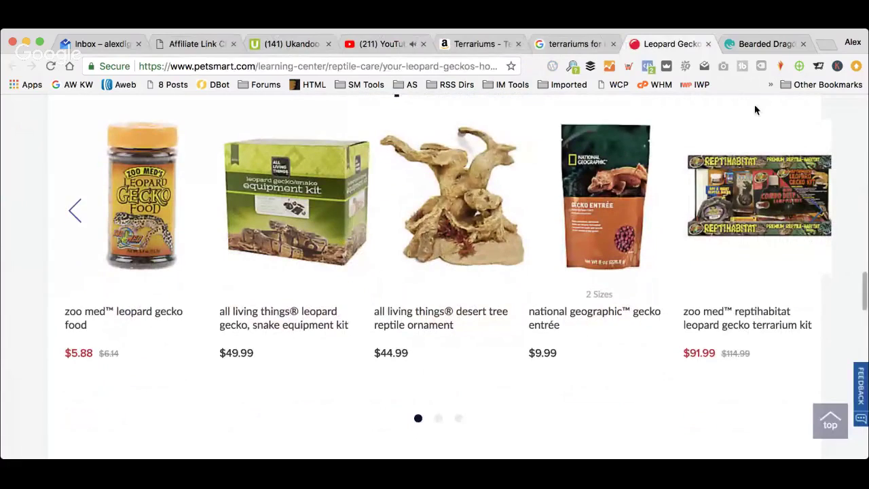
{"action": "left_click", "coordinate": [708, 43]}
Step: Look through the competing sites in the "terrariums for leopard geckos" results
{"action": "scroll", "coordinate": [476, 173], "scroll_direction": "down", "scroll_amount": 2}
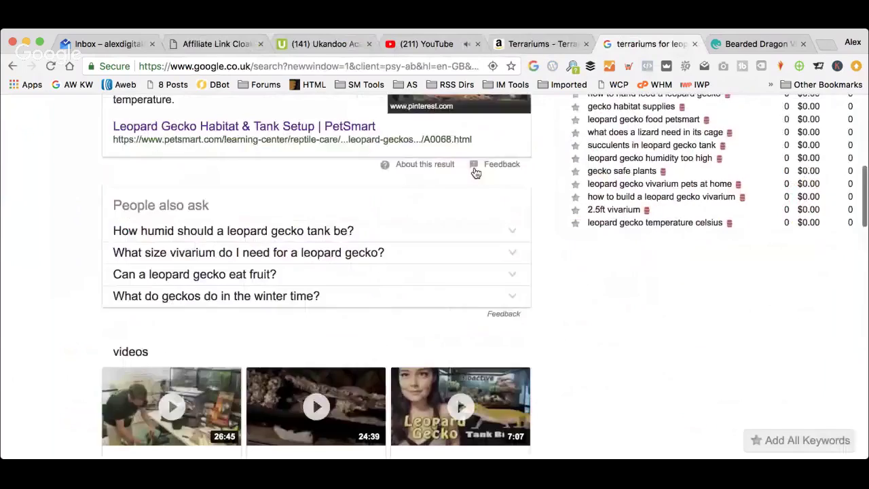
{"action": "scroll", "coordinate": [476, 173], "scroll_direction": "down", "scroll_amount": 10}
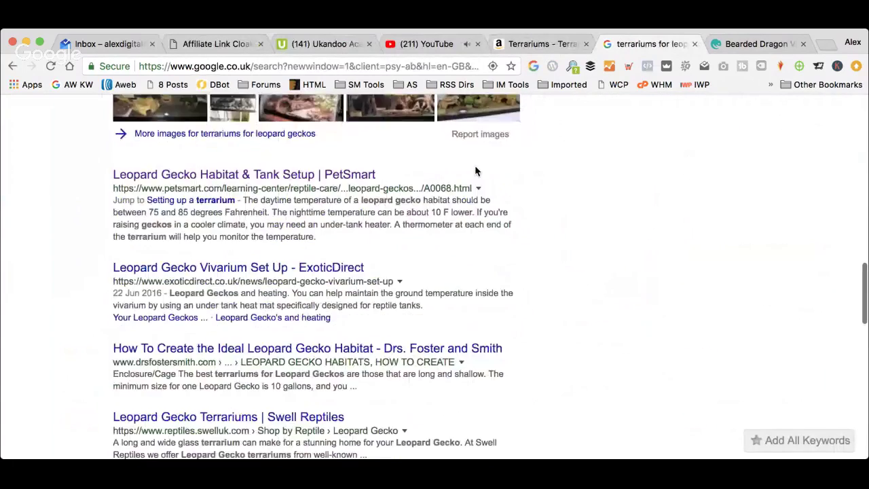
{"action": "scroll", "coordinate": [476, 171], "scroll_direction": "down", "scroll_amount": 2}
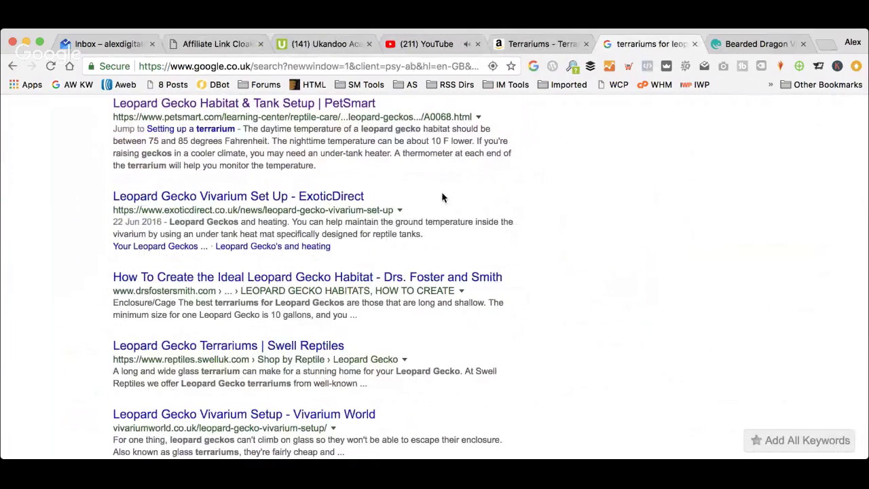
{"action": "scroll", "coordinate": [268, 390], "scroll_direction": "up", "scroll_amount": 15}
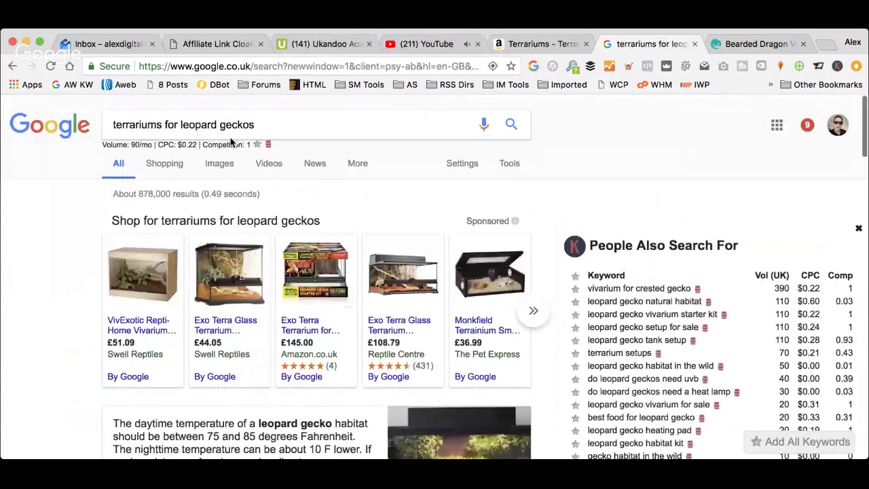
Step: Check title competition by searching "allintitle:terrariums for leopard geckos", and go back to the original results
{"action": "left_click", "coordinate": [115, 125]}
{"action": "type", "text": "allin"}
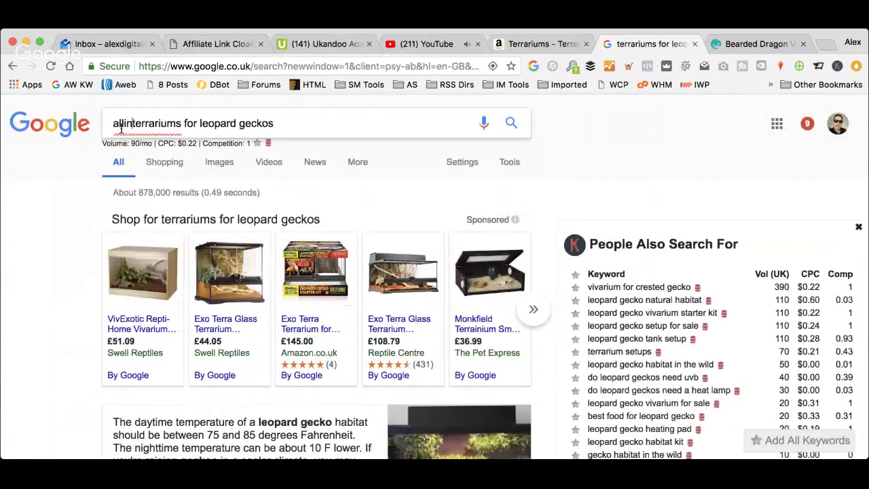
{"action": "type", "text": "title:"}
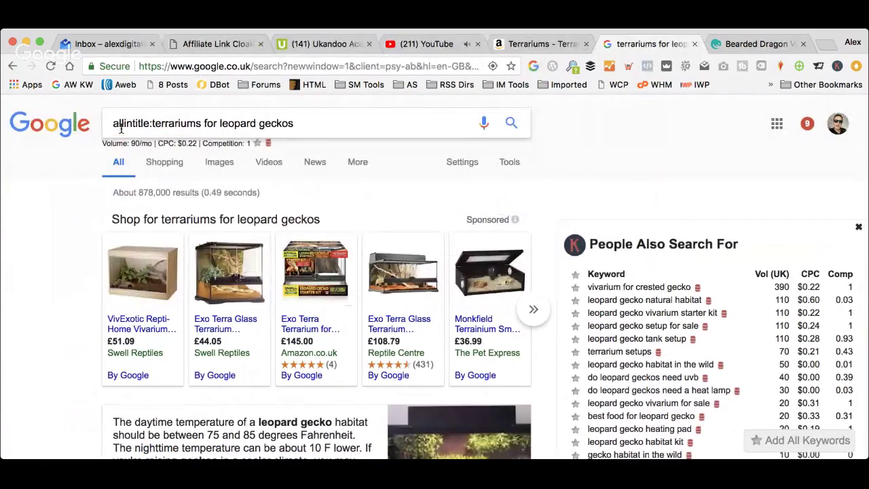
{"action": "key", "text": "Return"}
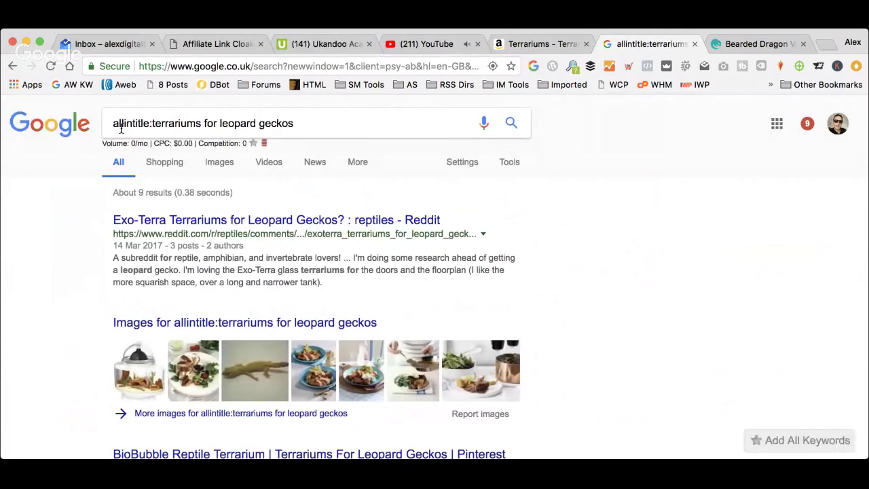
{"action": "left_click", "coordinate": [14, 67]}
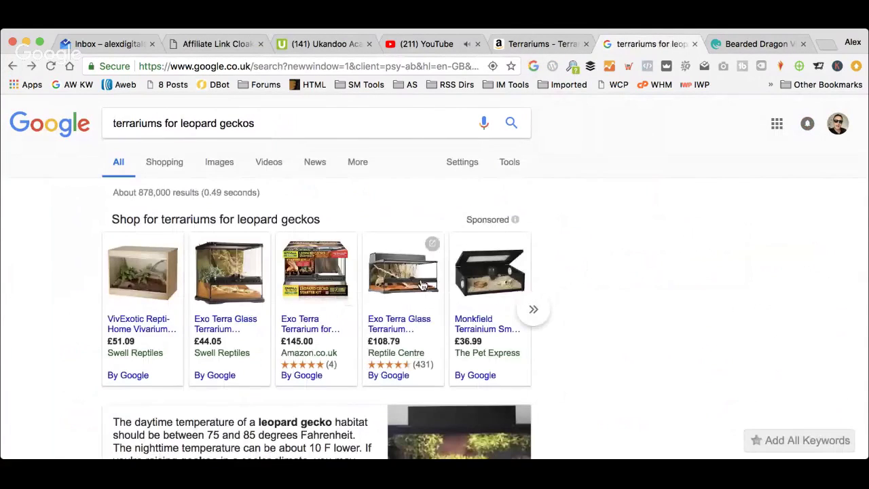